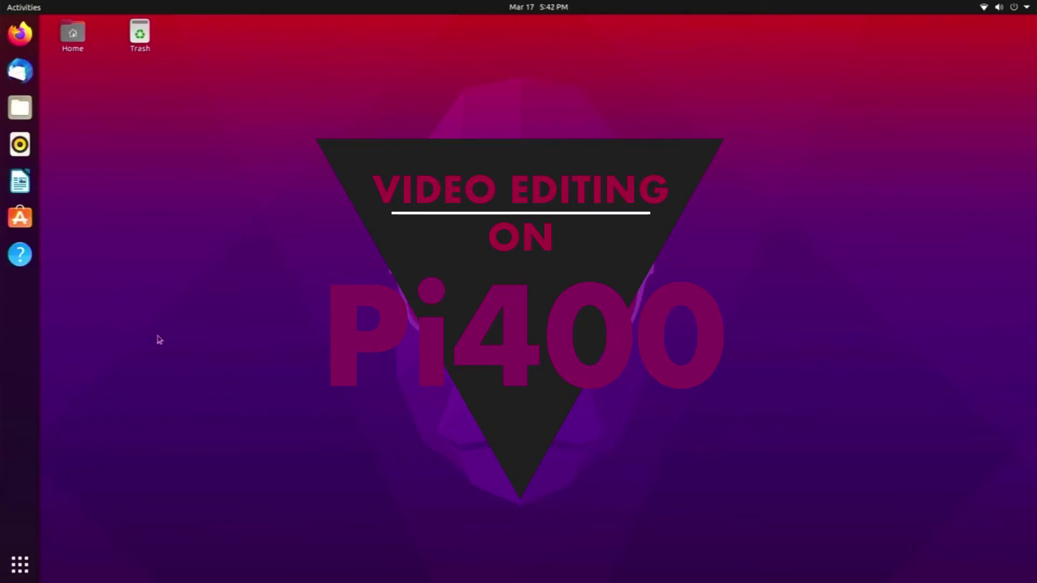
Launch Kdenlive from the application grid, opening an untitled HD 1080p 29.97 fps project
left_click(20, 564)
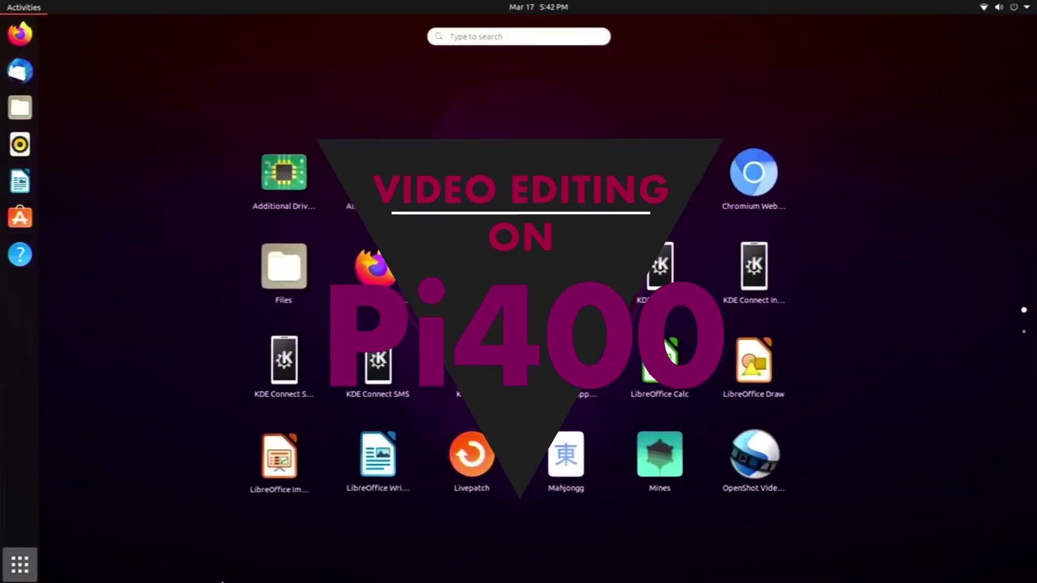
left_click(484, 369)
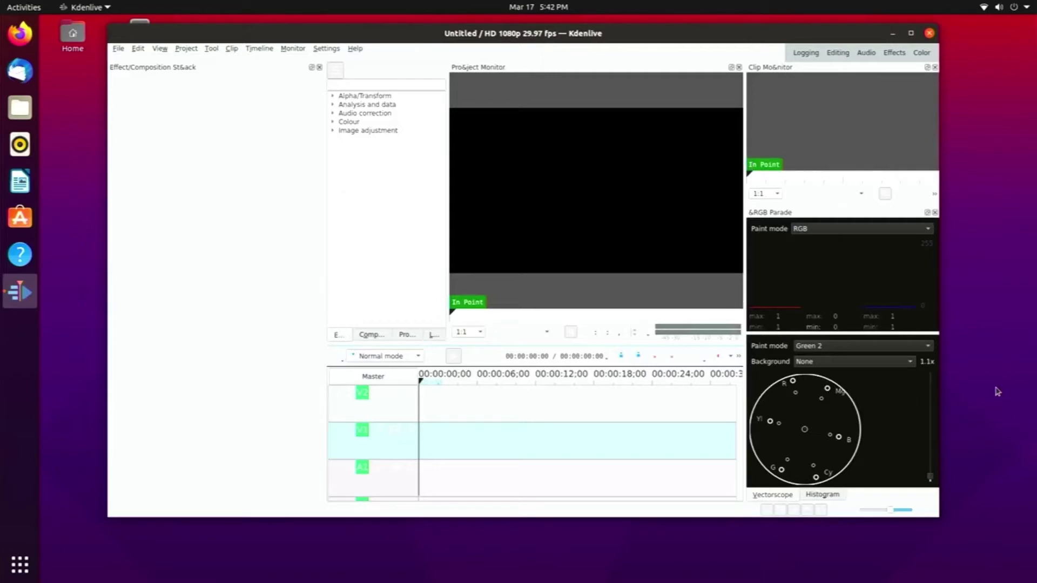
Close the effect stack panel, switch to the Editing layout, and bring up the Project menu
left_click(319, 67)
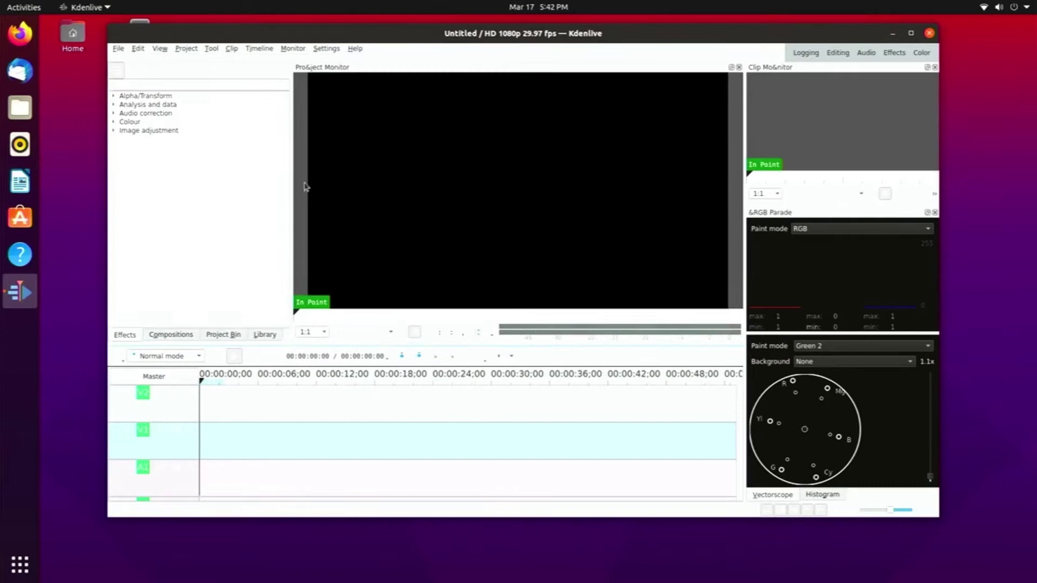
left_click(837, 53)
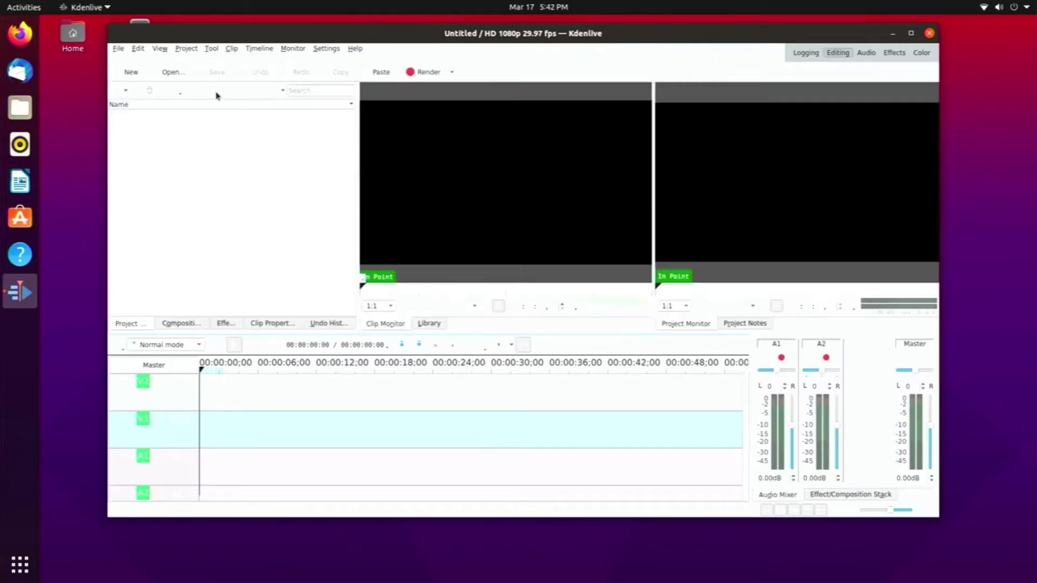
left_click(120, 49)
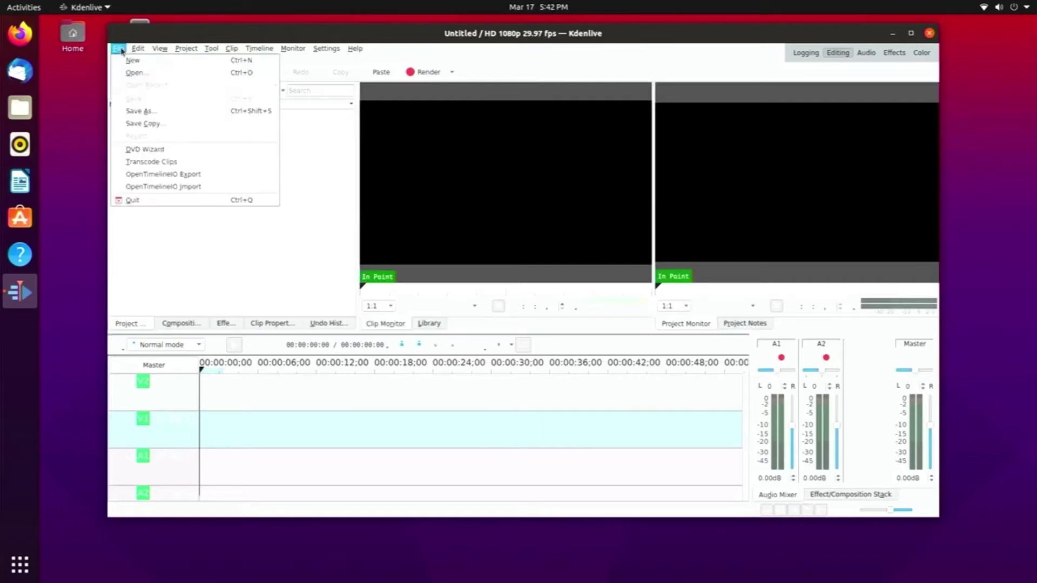
left_click(193, 48)
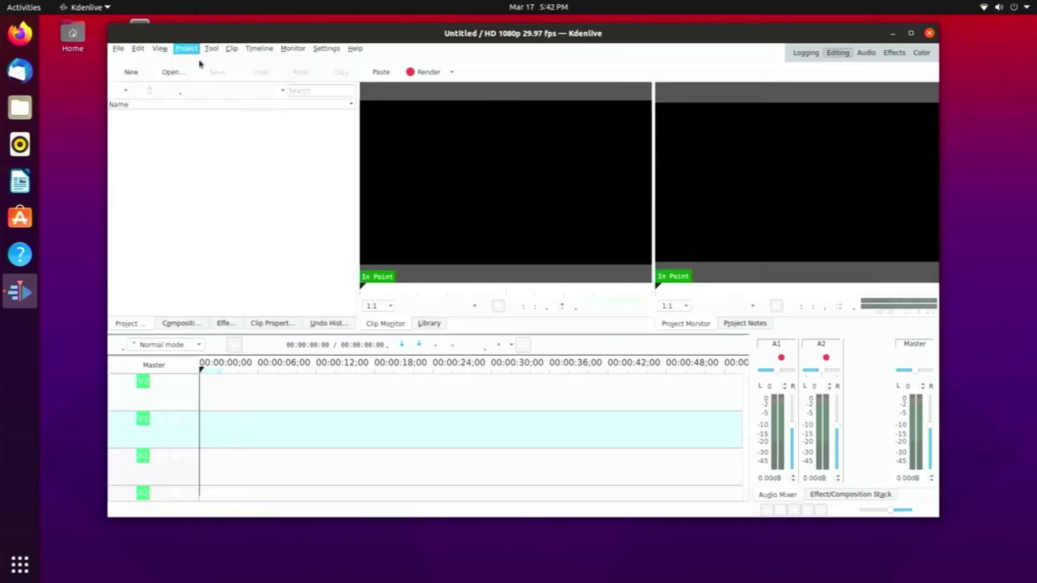
Import the five .mp4 videos from Videos and switch the project profile to HD 1080p 30 fps
double_click(300, 219)
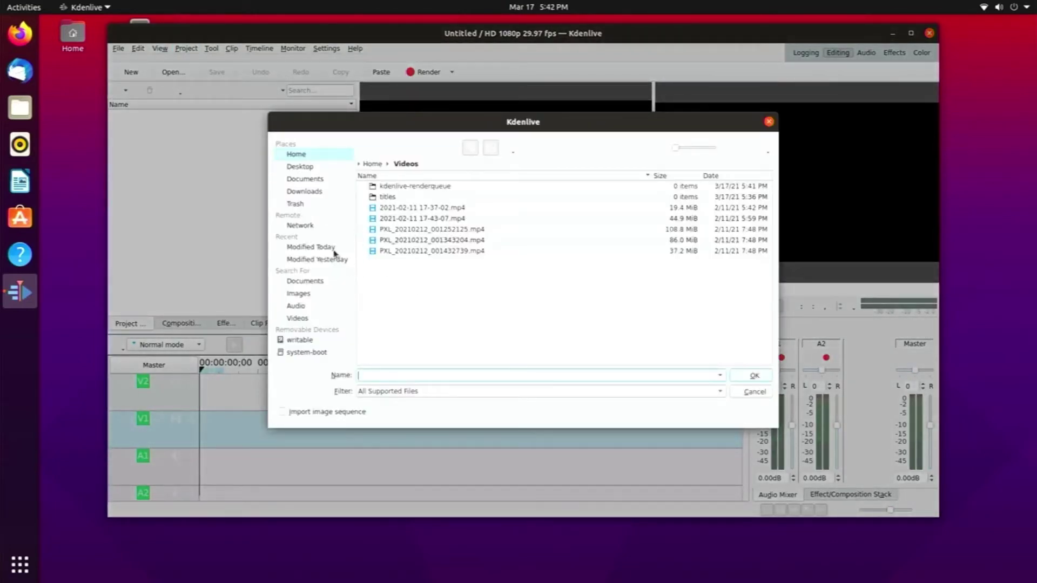
left_click_drag(392, 274, 402, 213)
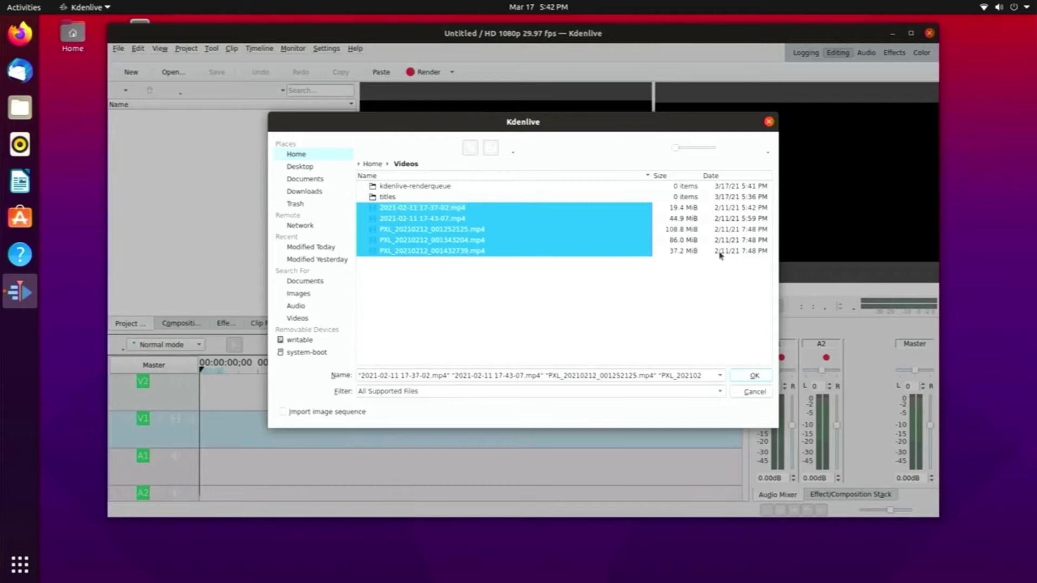
left_click(754, 375)
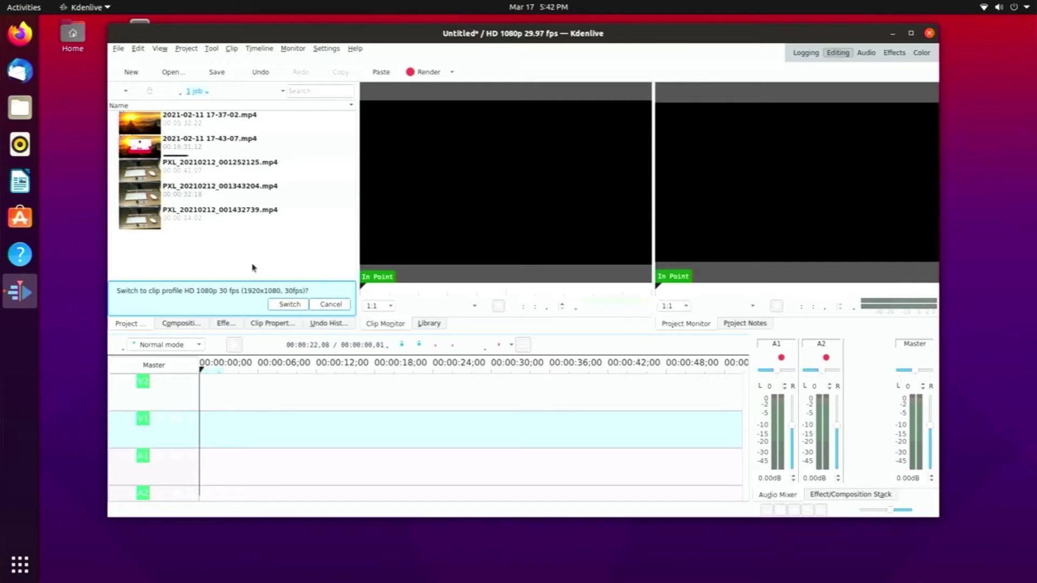
left_click(289, 304)
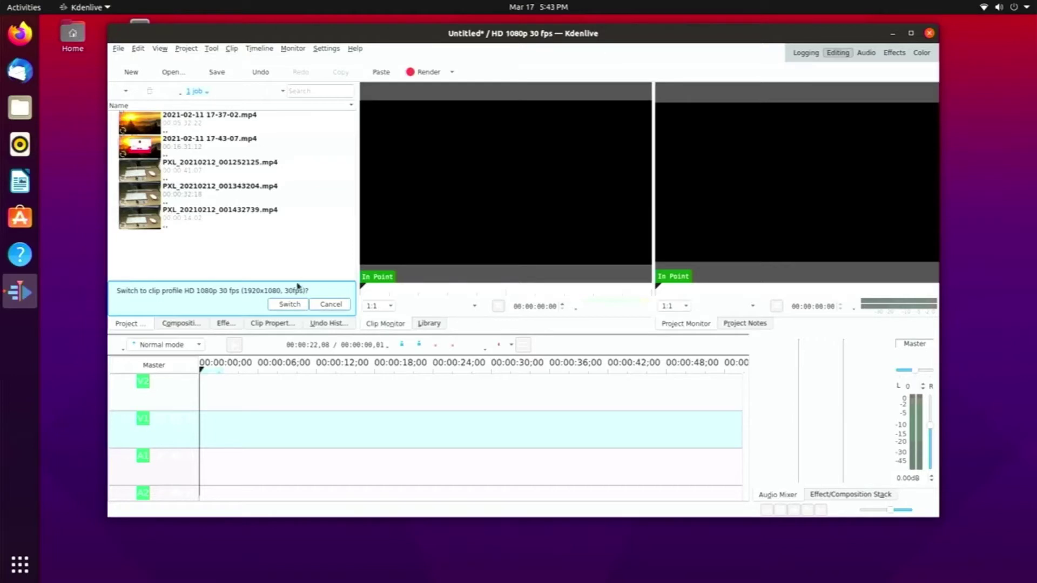
left_click(290, 304)
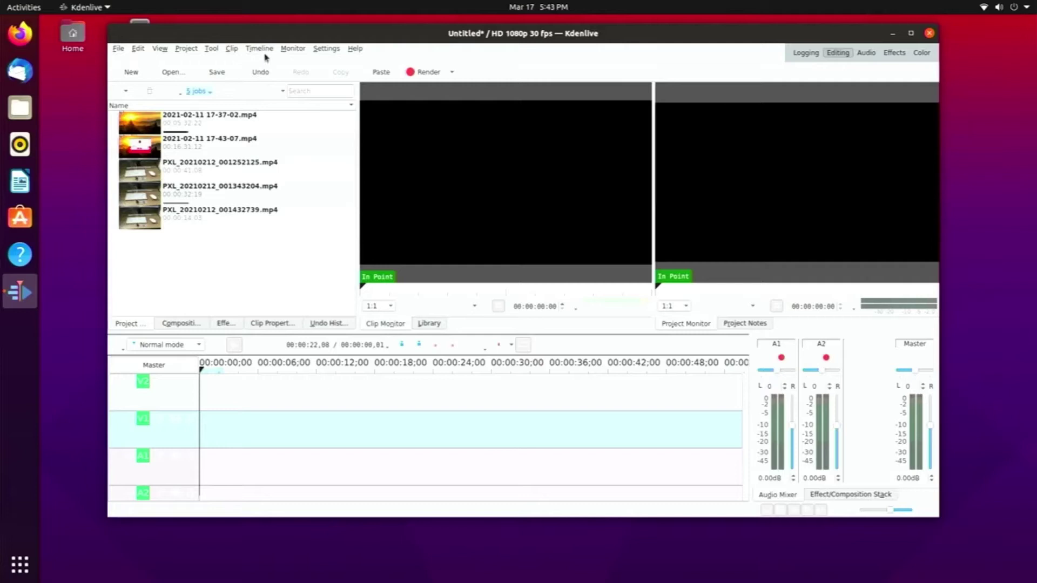
left_click(185, 49)
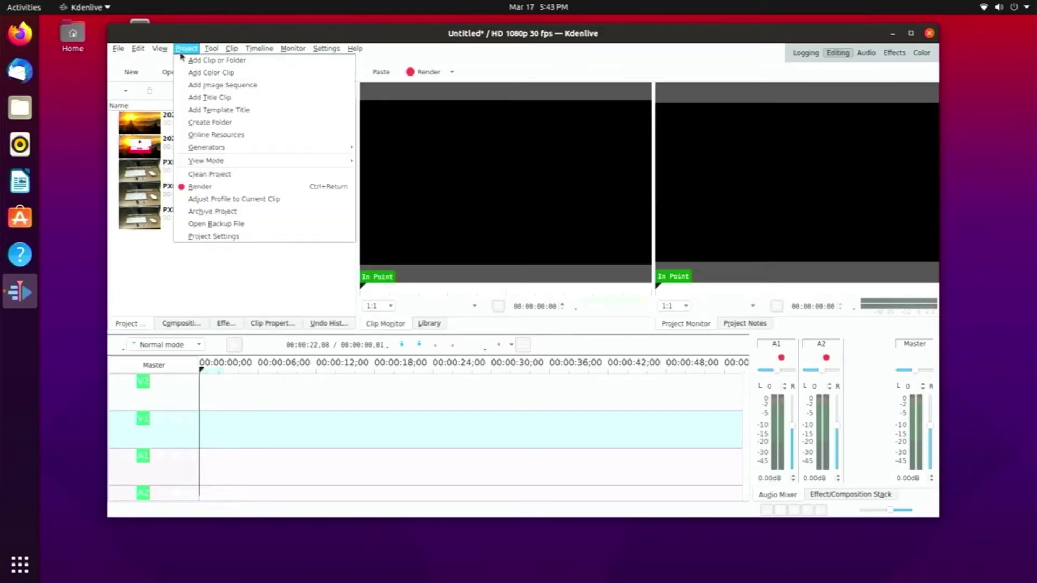
Start a title clip with a 'Text' item at font size 124, coloured blue #0055ff
left_click(235, 99)
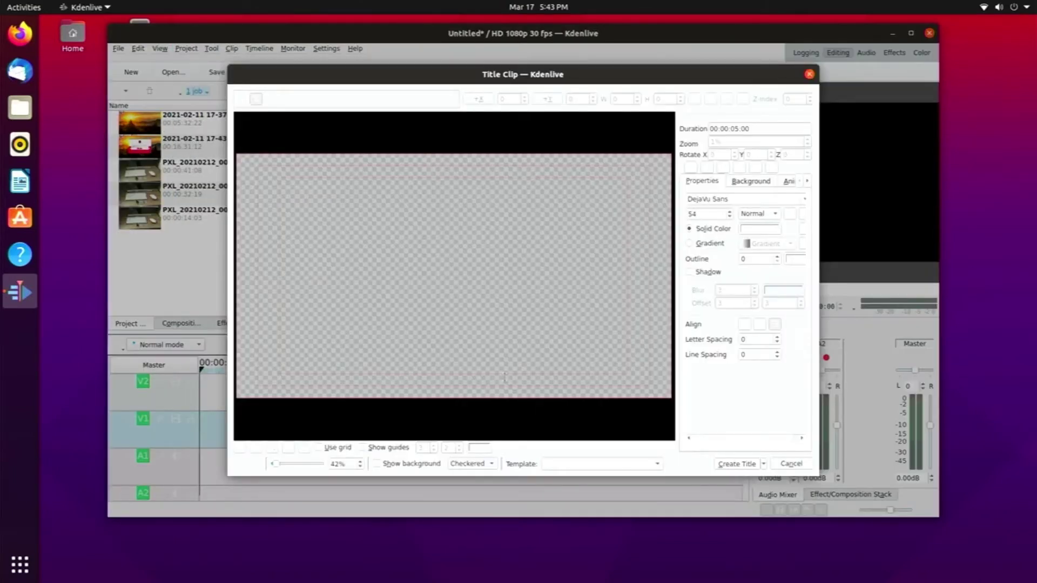
left_click(330, 241)
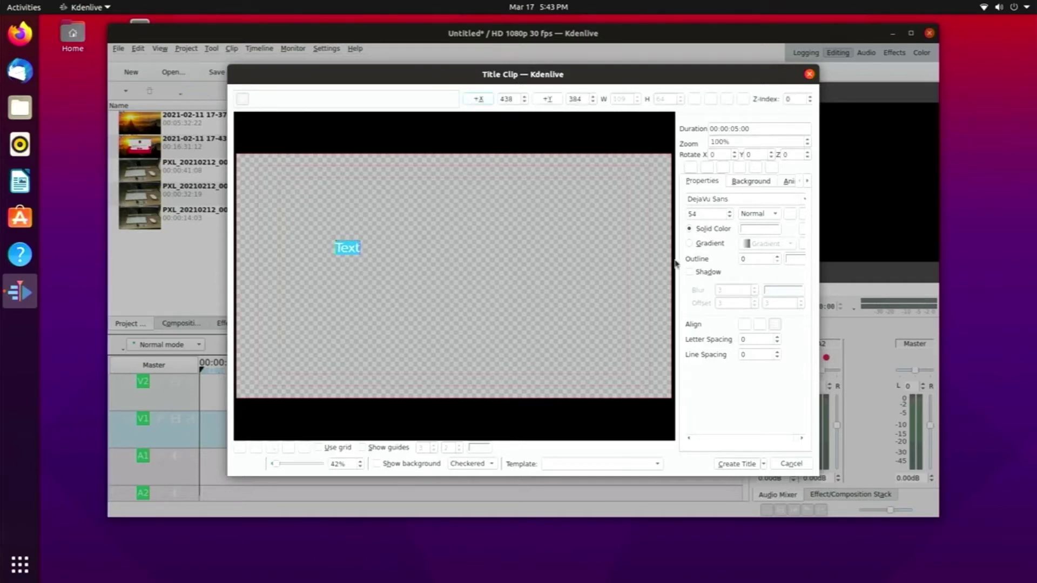
left_click(730, 212)
left_click(731, 211)
left_click(731, 211)
type("124")
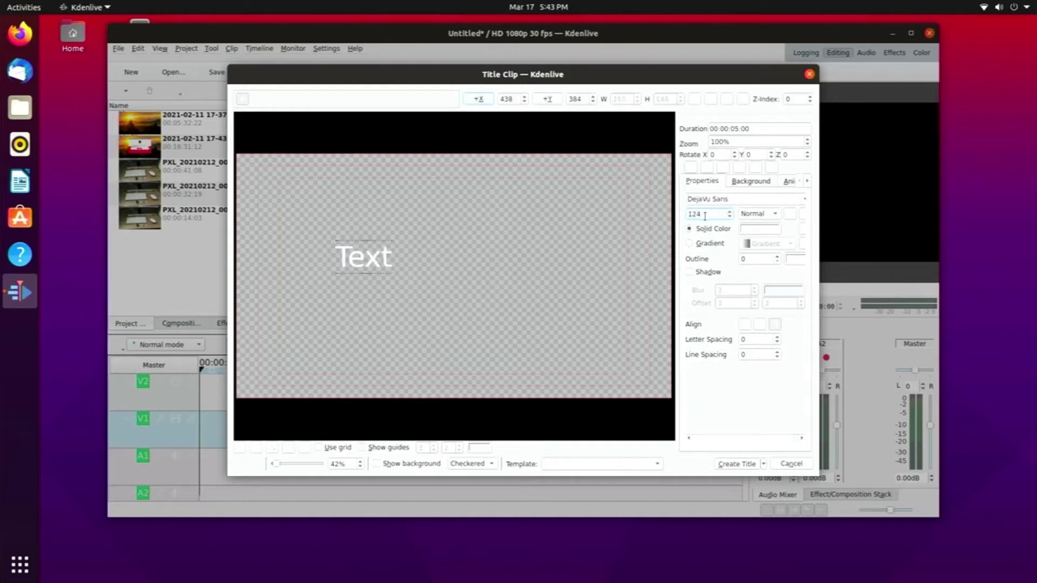
left_click(756, 230)
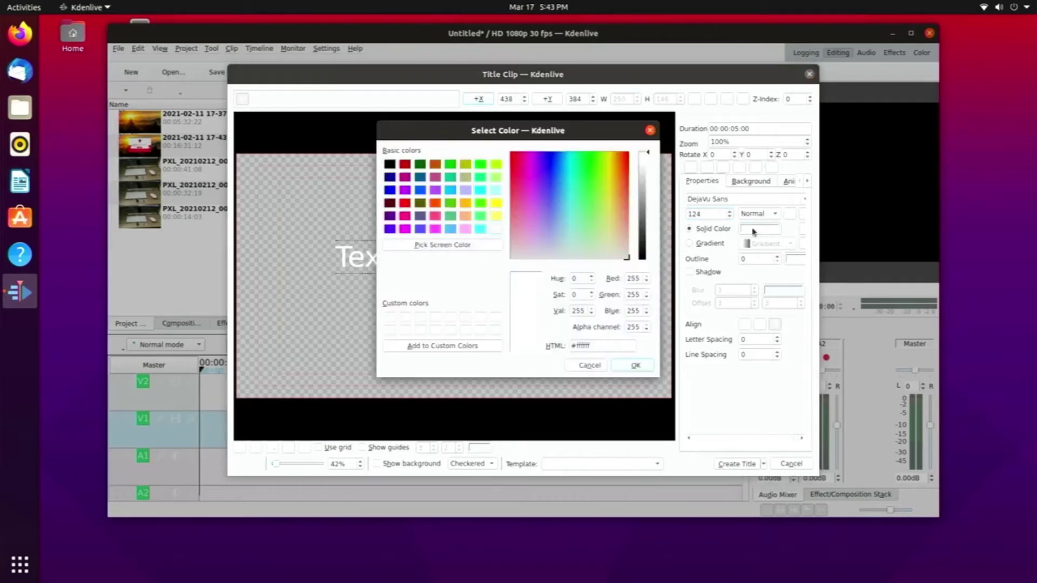
left_click(424, 193)
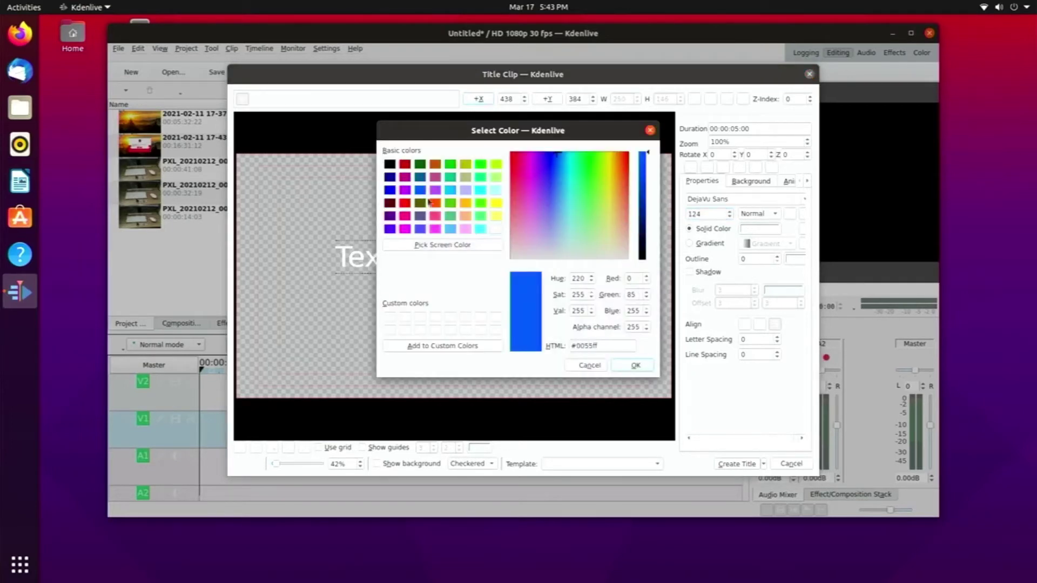
left_click(635, 365)
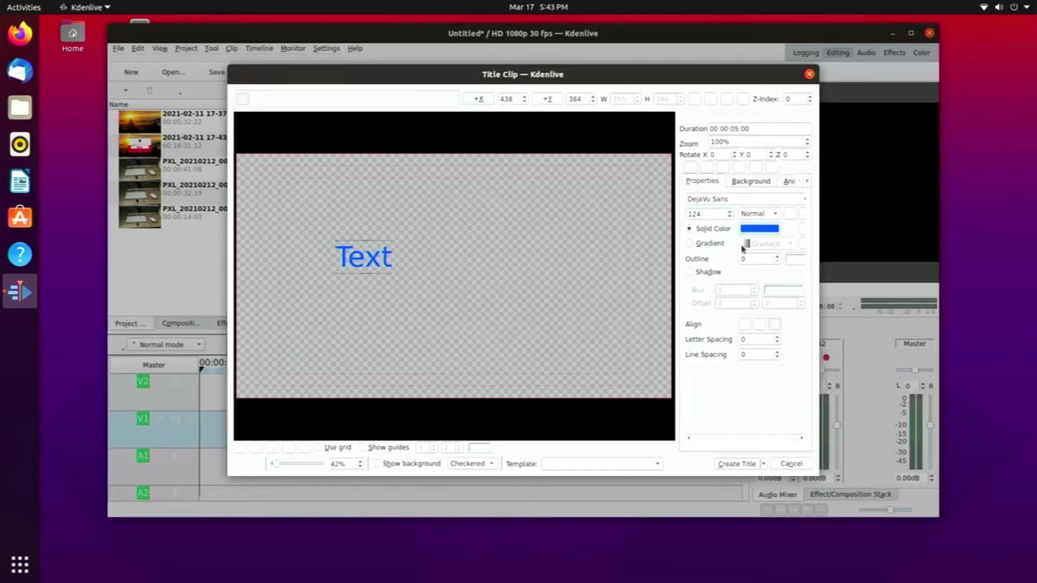
Replace the placeholder with 'This is a test!' and create the title clip in the bin
left_click(765, 182)
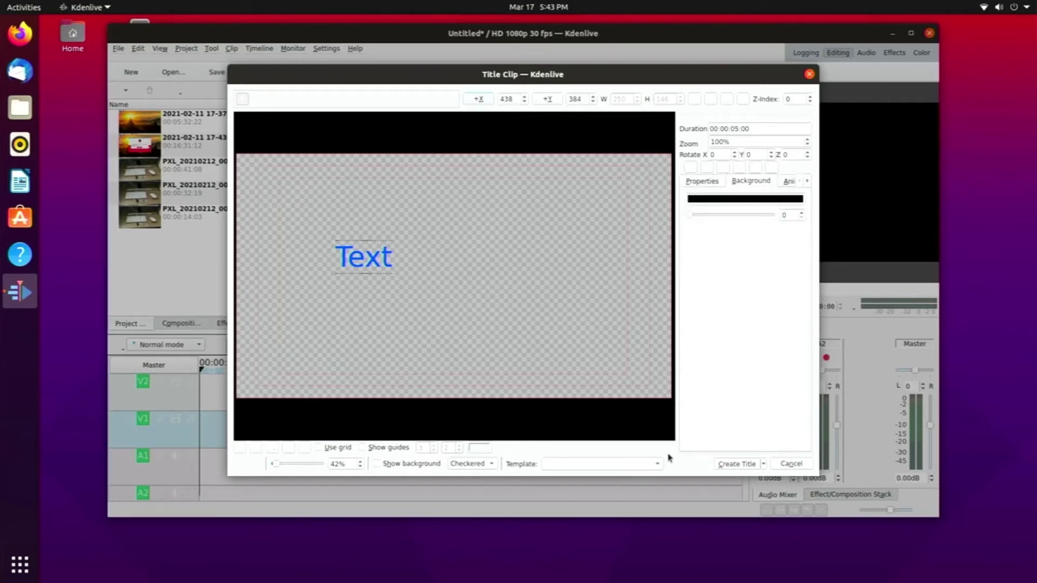
double_click(366, 260)
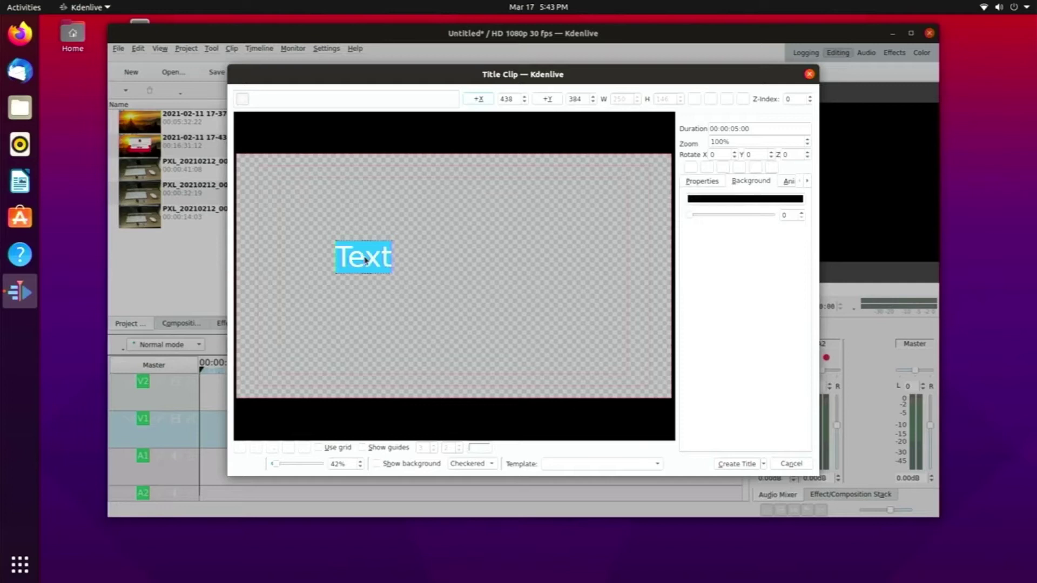
type("Thhi")
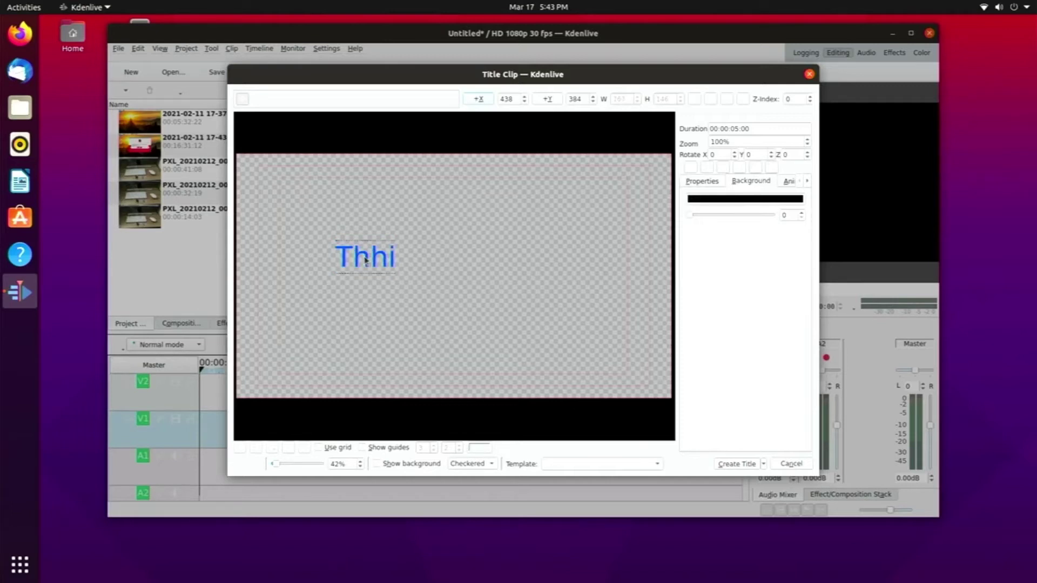
key("BackSpace")
key("BackSpace")
type("is is a test")
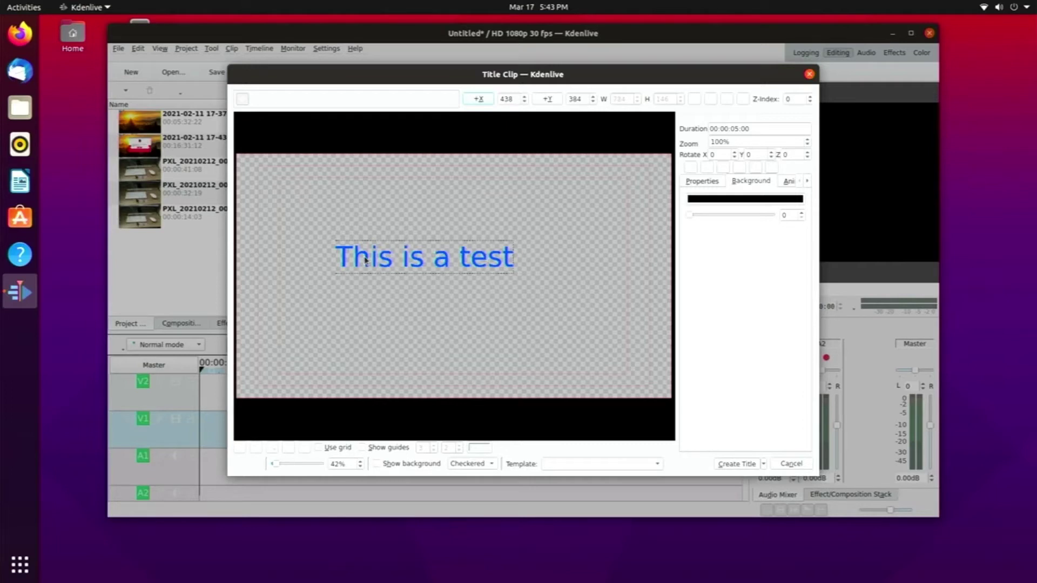
type("!")
left_click(735, 464)
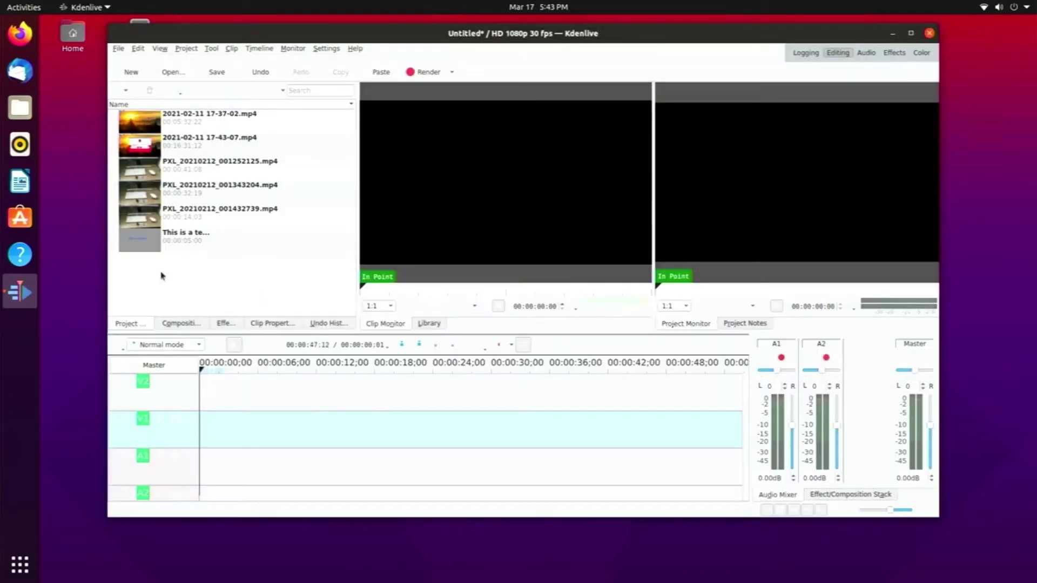
Place the title clip at the timeline start, followed by PXL_20210212_001252125.mp4
left_click(205, 246)
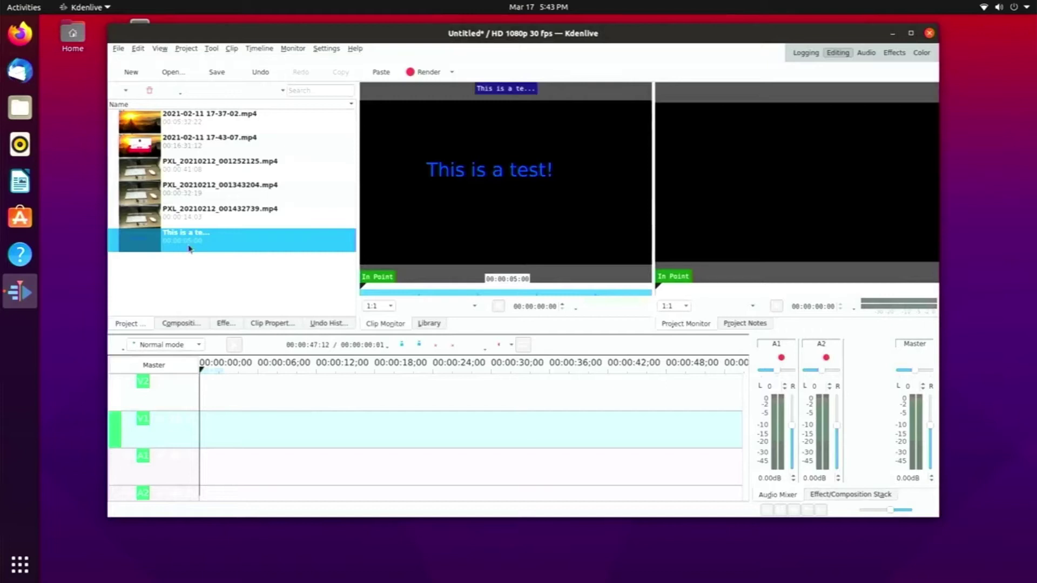
left_click_drag(182, 246, 211, 426)
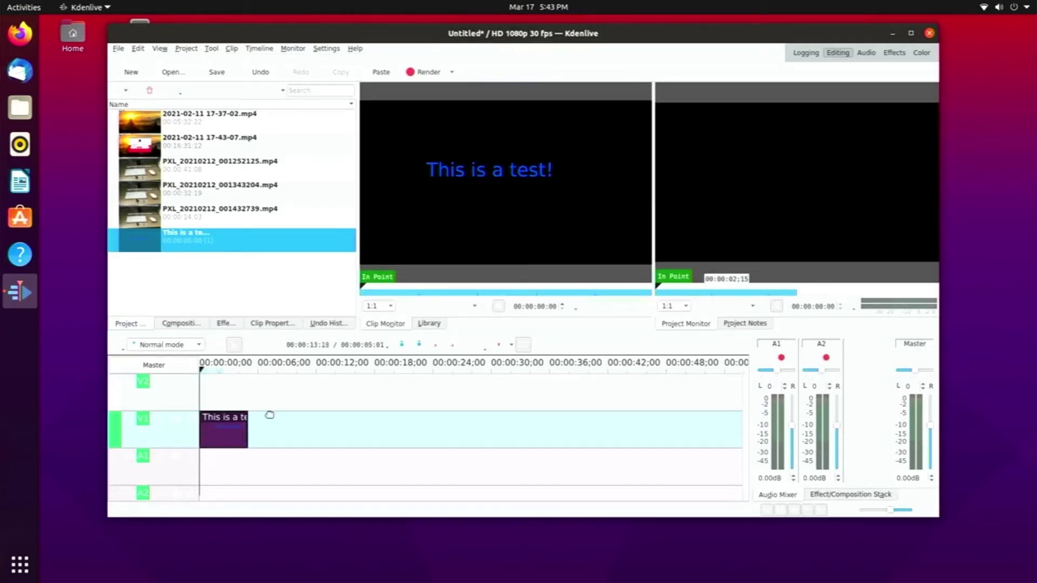
left_click(206, 169)
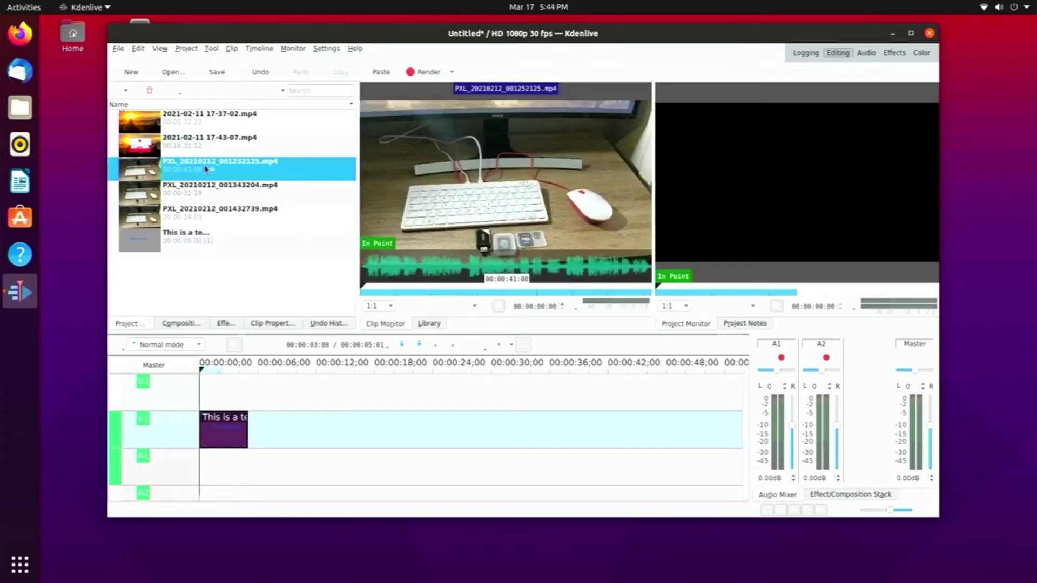
left_click_drag(222, 172, 246, 415)
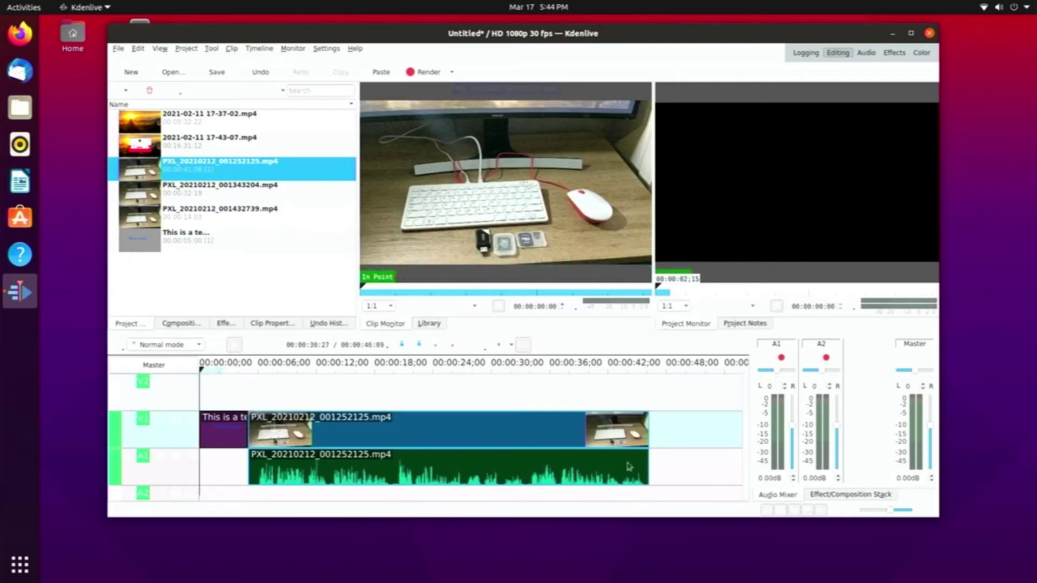
scroll(664, 462, "down", 5)
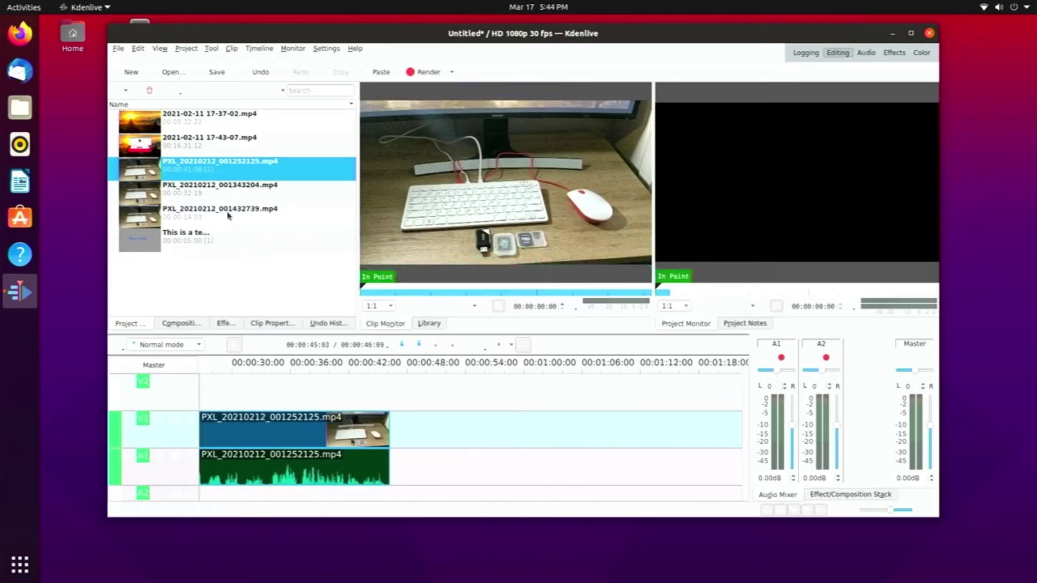
left_click_drag(224, 195, 374, 421)
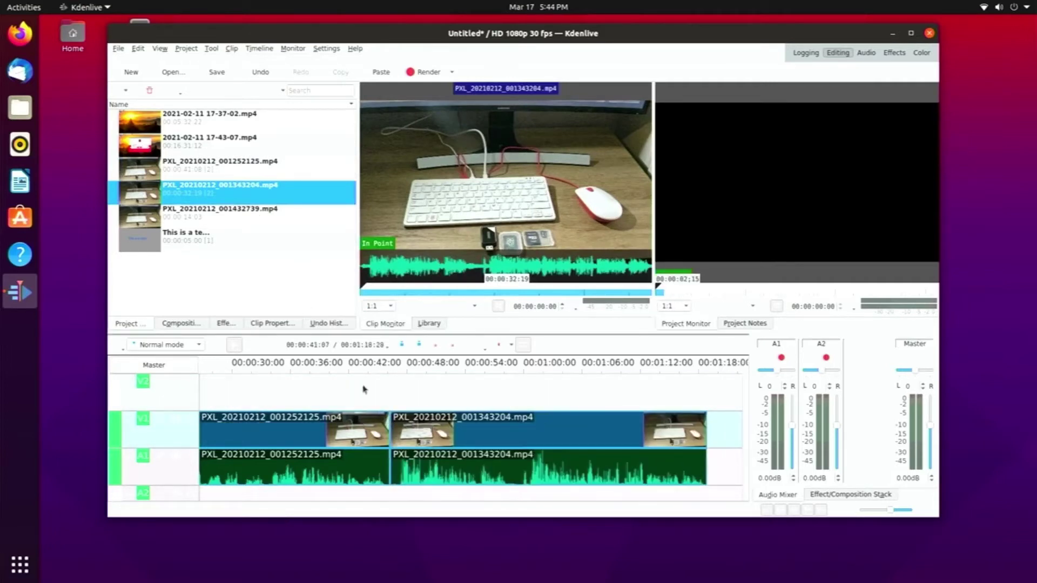
scroll(447, 412, "down", 5)
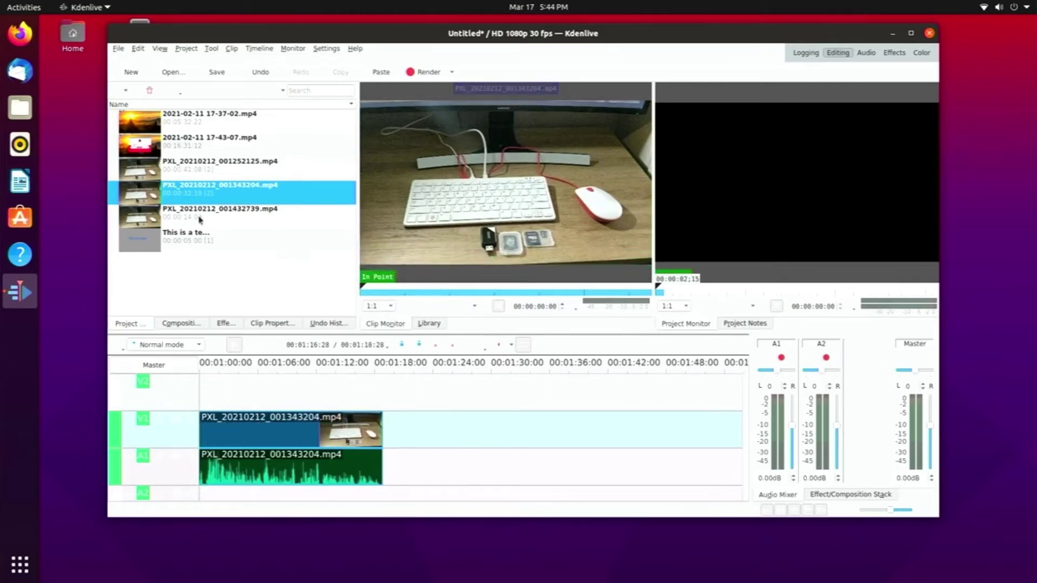
left_click_drag(200, 218, 383, 428)
scroll(534, 435, "down", 3)
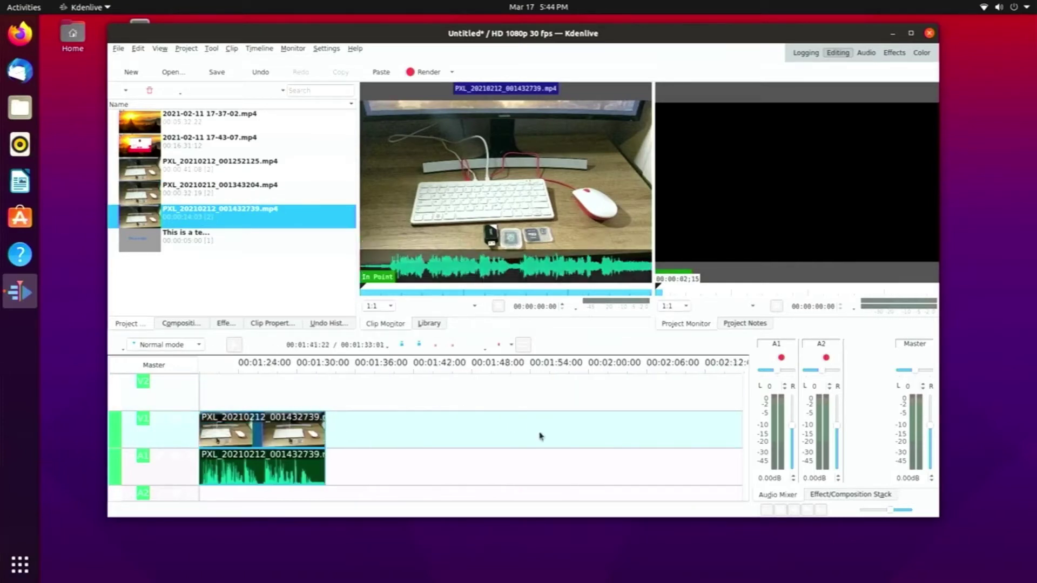
left_click(179, 147)
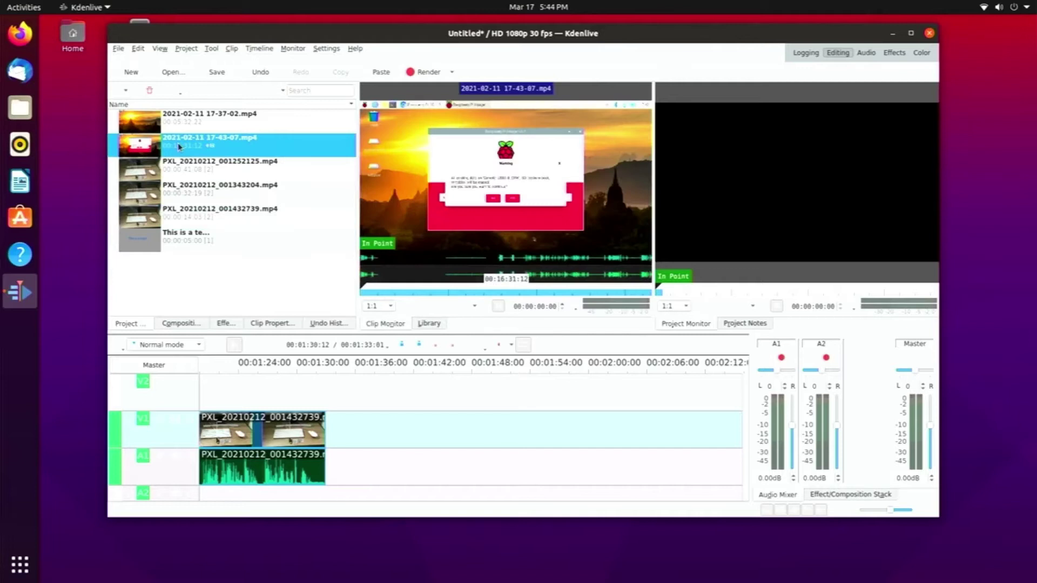
left_click(199, 125)
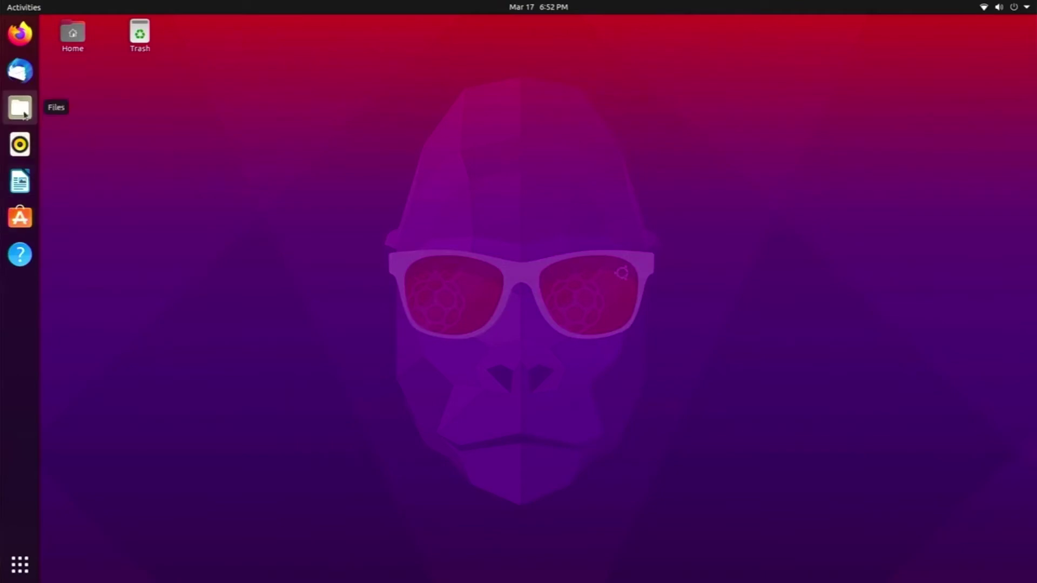
In Files, open Videos and play kdenliveTEST.mp4 with VLC media player via Open With Other Application
left_click(23, 114)
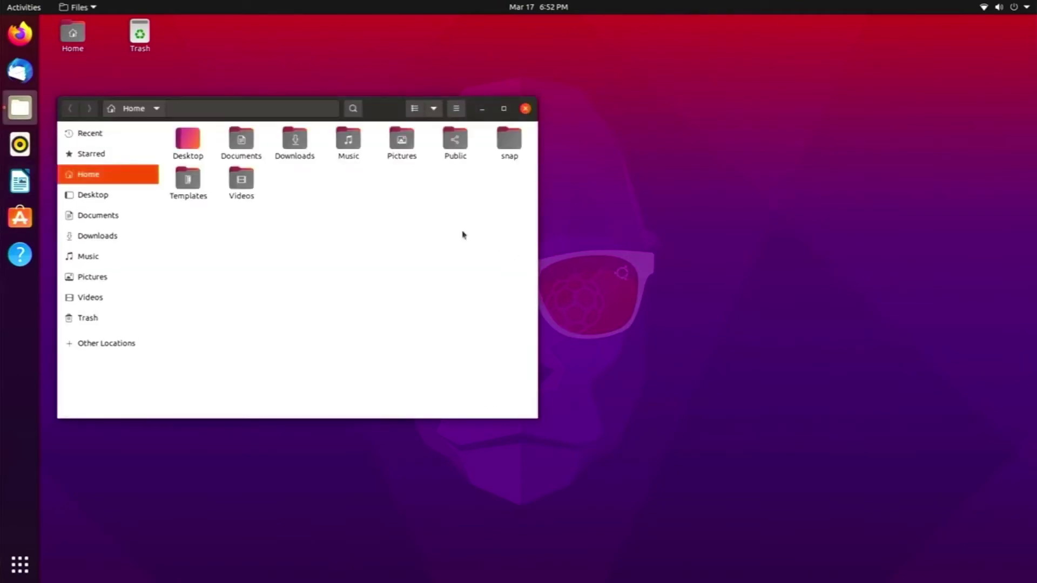
left_click_drag(392, 111, 487, 93)
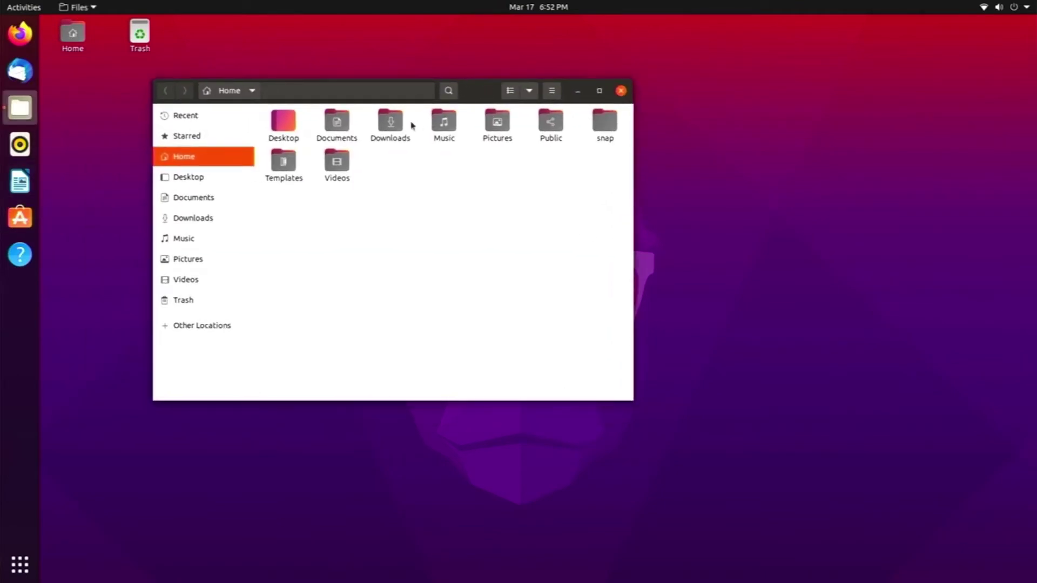
left_click(340, 165)
double_click(340, 164)
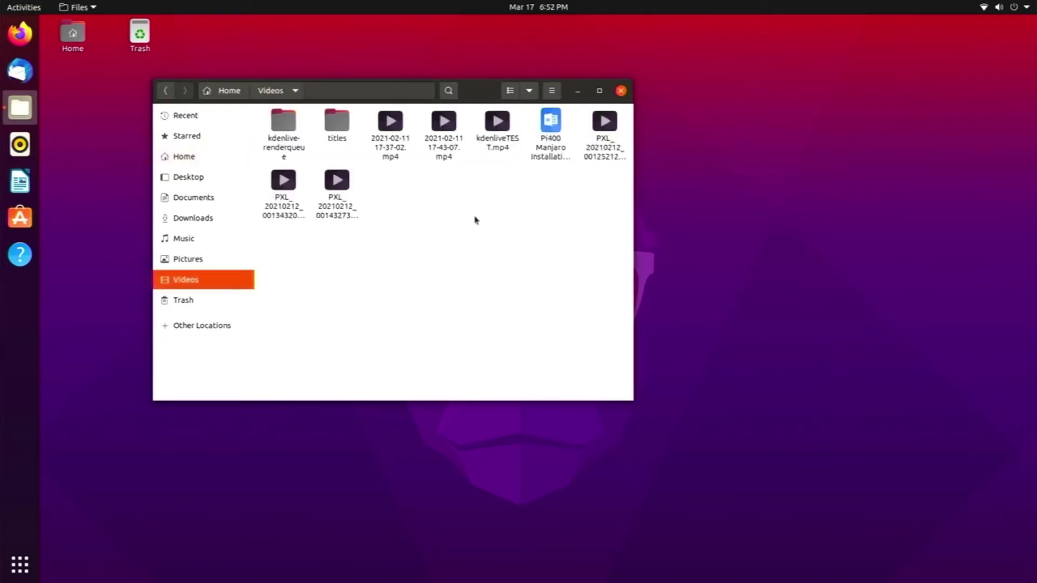
left_click(503, 141)
right_click(509, 149)
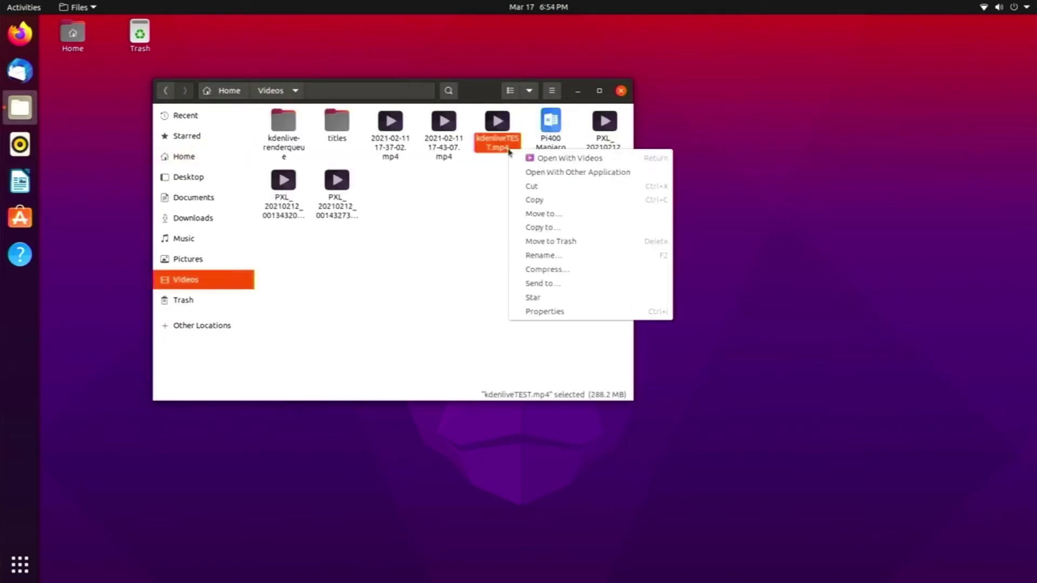
left_click(594, 173)
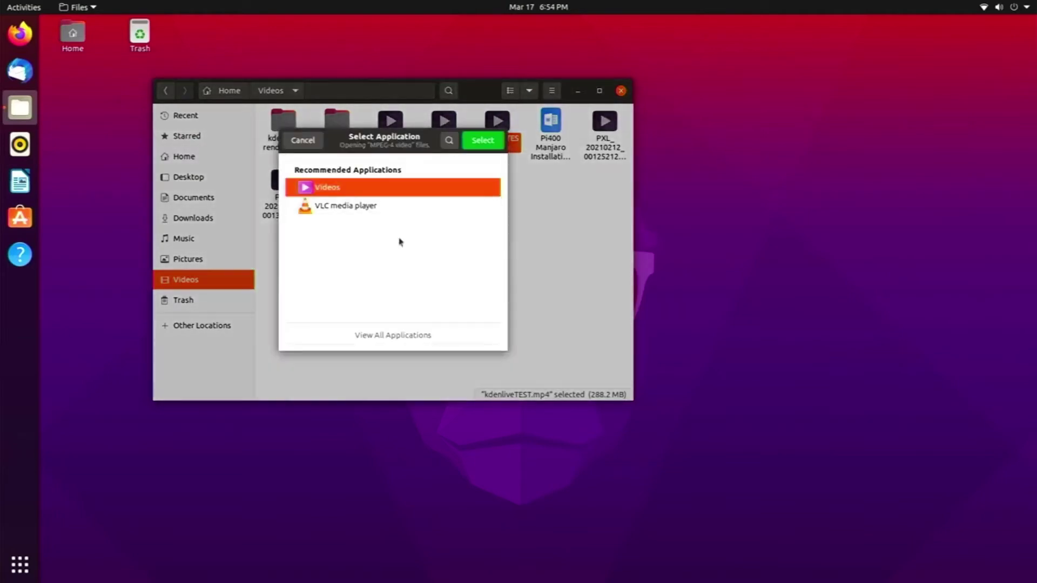
left_click(348, 207)
left_click(496, 145)
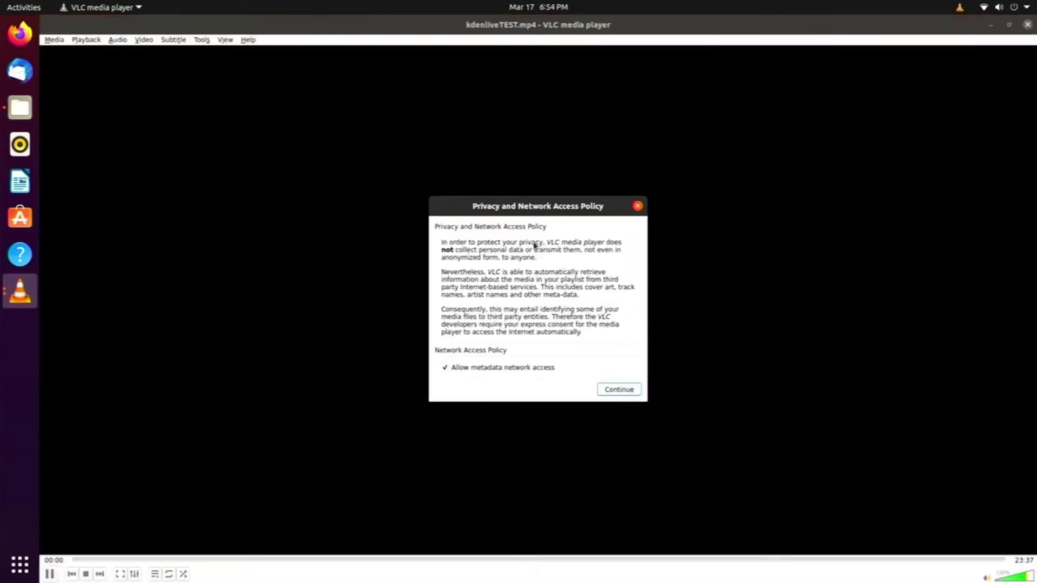
Accept VLC's privacy notice, then seek ahead twice past the blue title into later footage
left_click(634, 391)
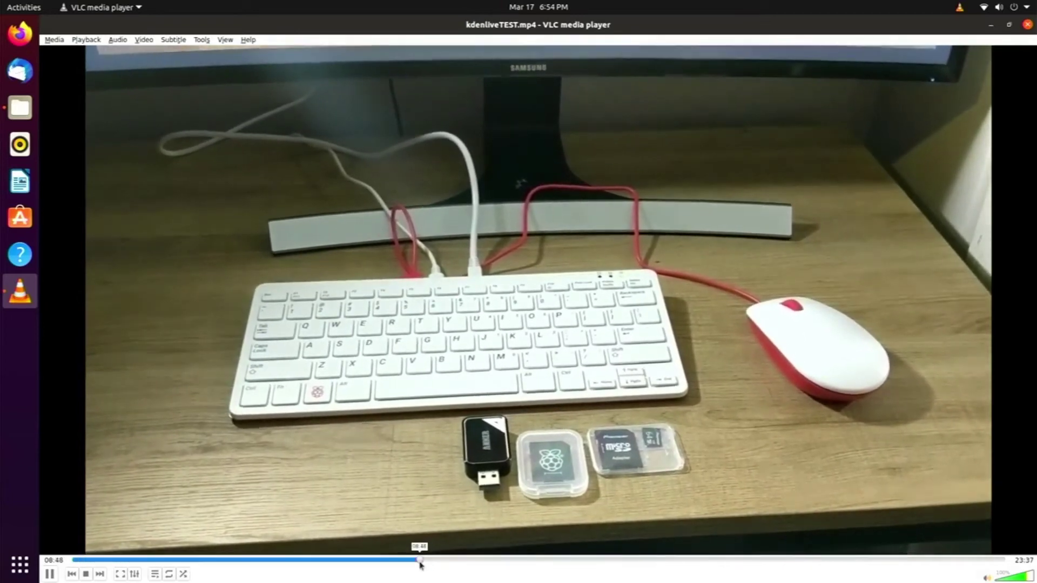
left_click(420, 560)
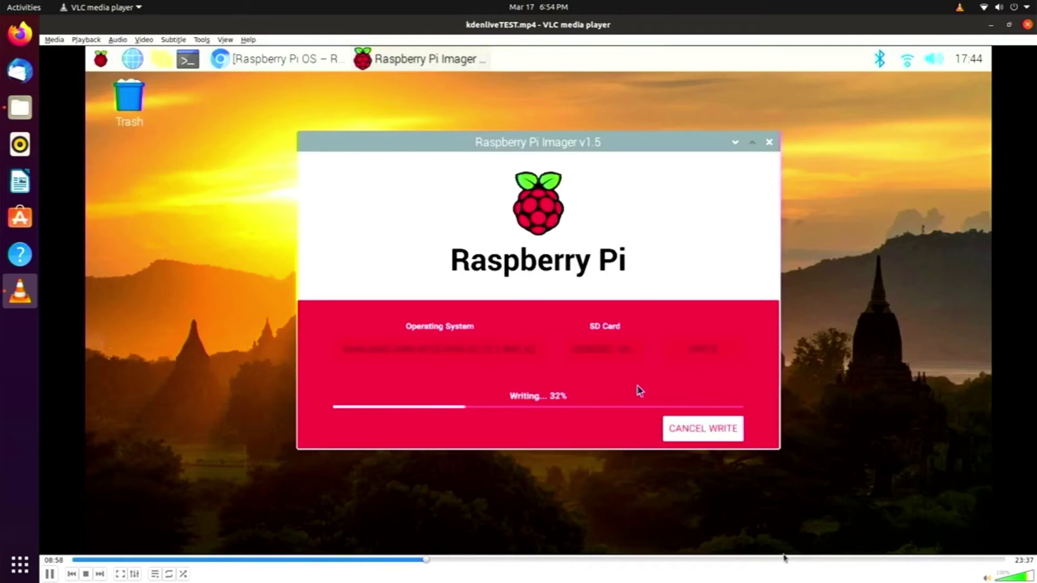
left_click(800, 560)
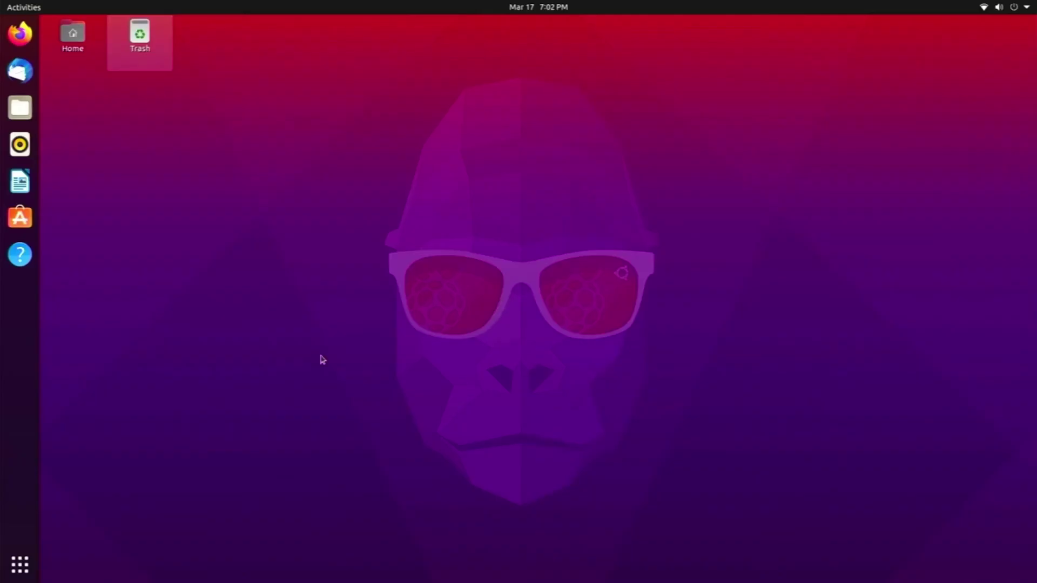
Launch OpenShot Video Editor from the app grid and close its Properties panel
left_click(20, 563)
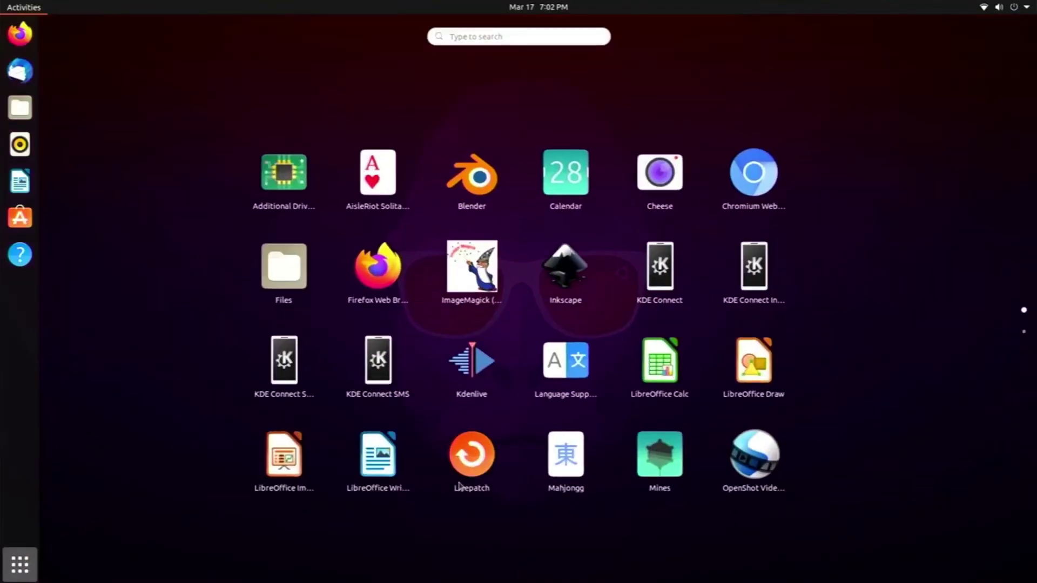
left_click(767, 459)
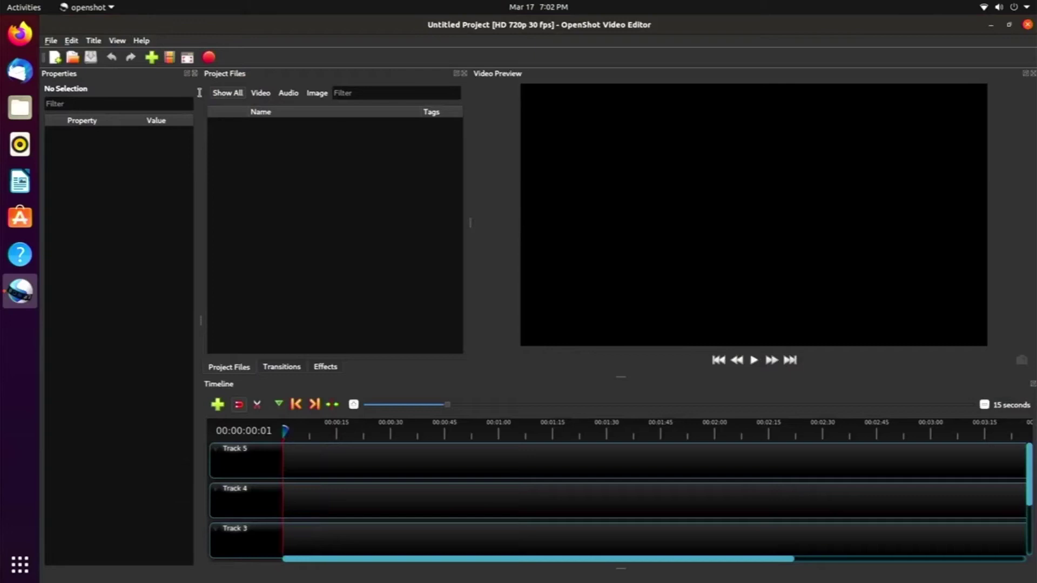
left_click(194, 73)
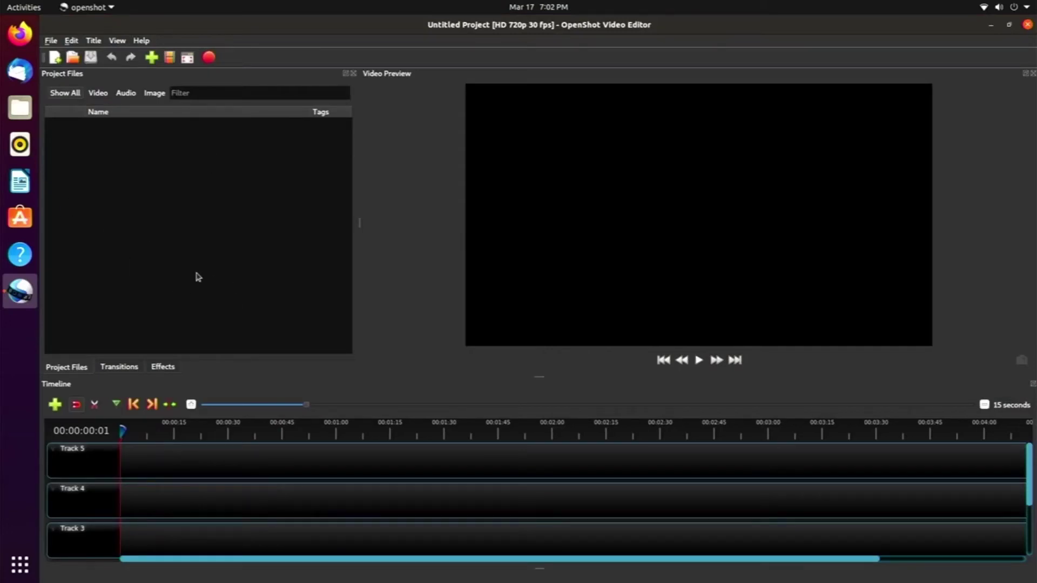
left_click(50, 41)
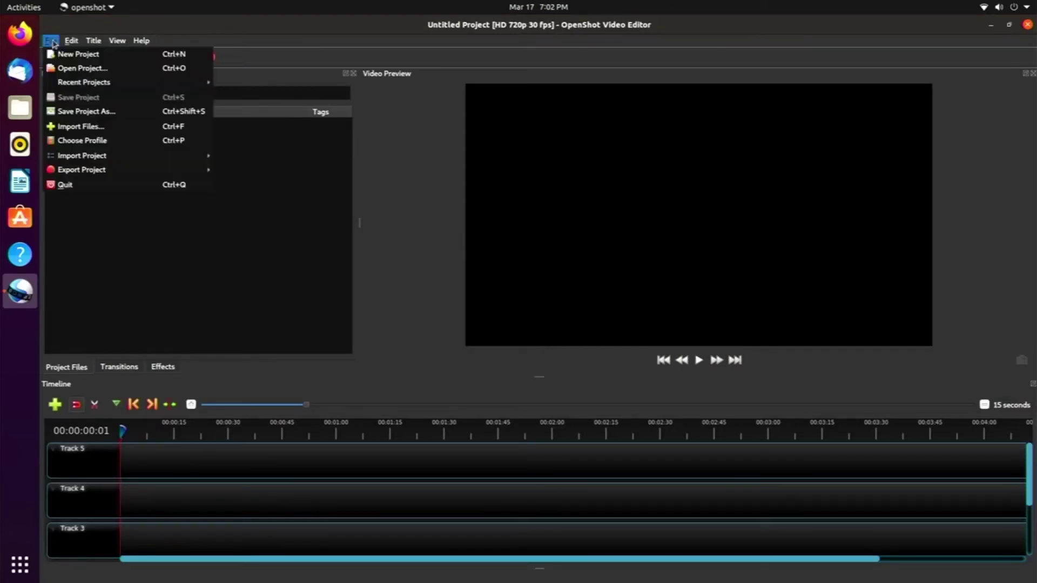
left_click(98, 122)
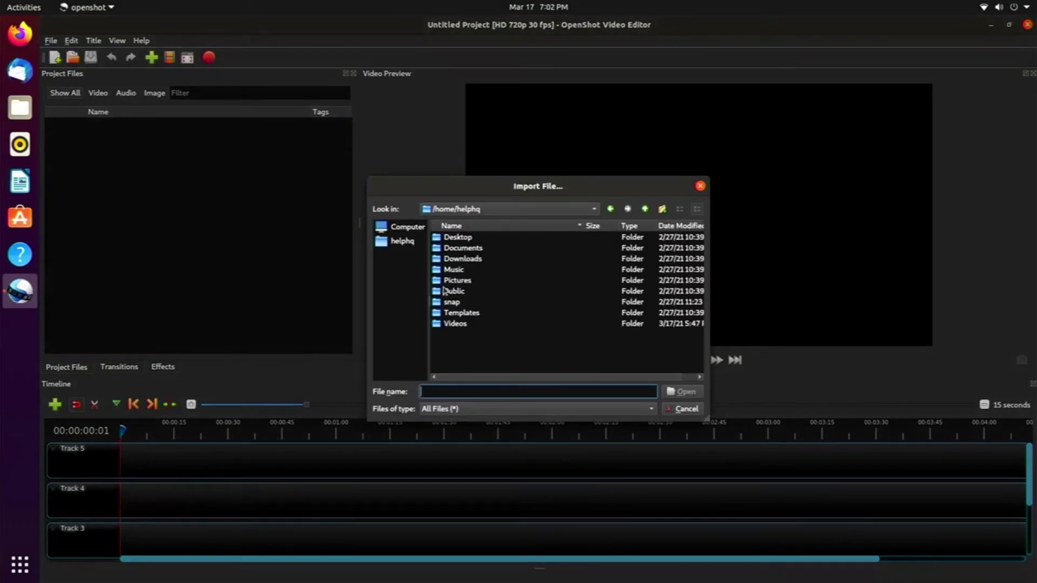
double_click(459, 323)
left_click_drag(464, 350, 463, 306)
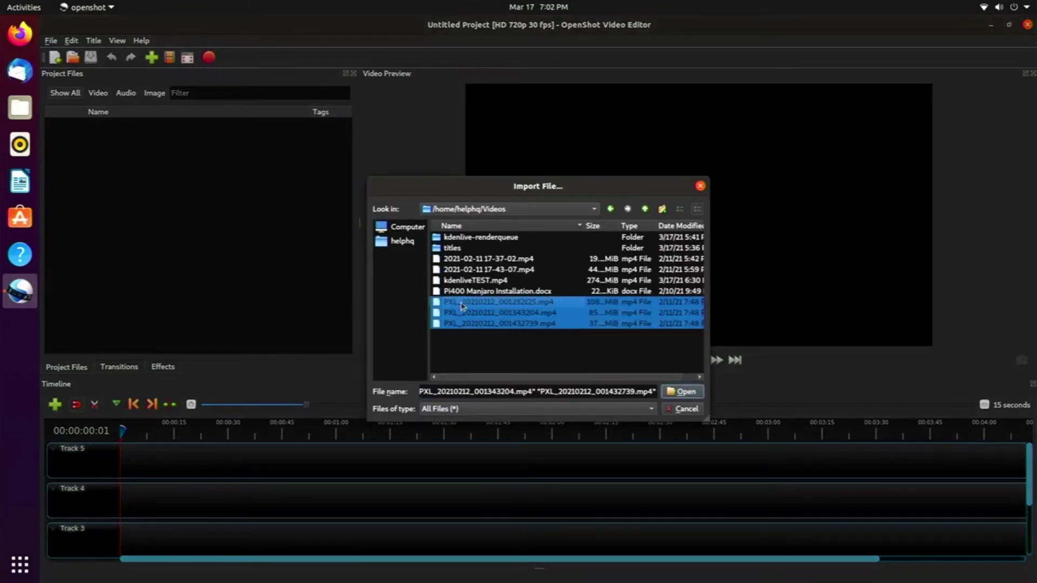
left_click(469, 271, "ctrl")
left_click(470, 259, "ctrl")
left_click(686, 392)
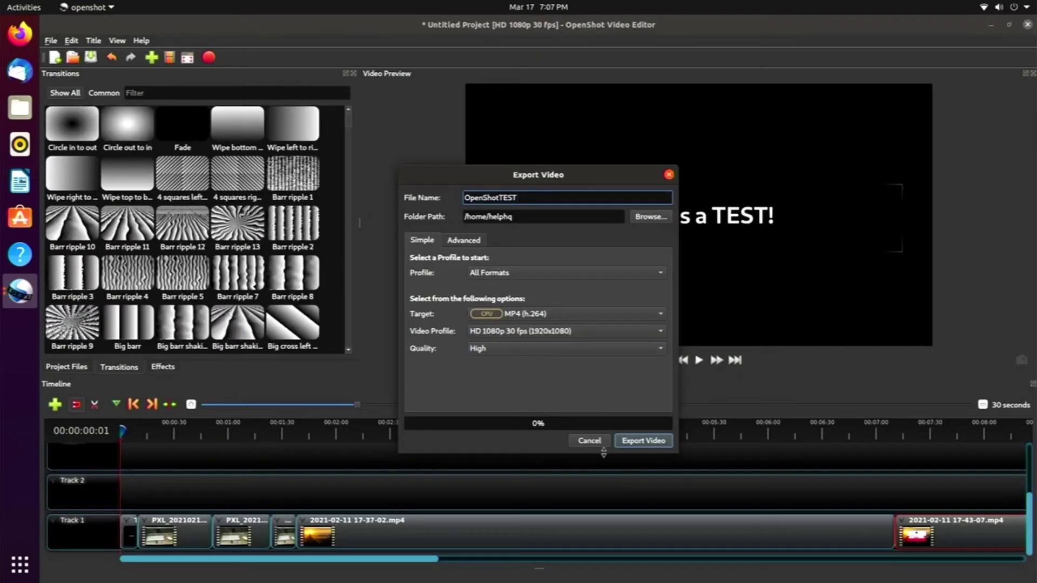
Render OpenShotTEST as HD 1080p MP4, then quit OpenShot and discard the unsaved project changes
left_click(644, 441)
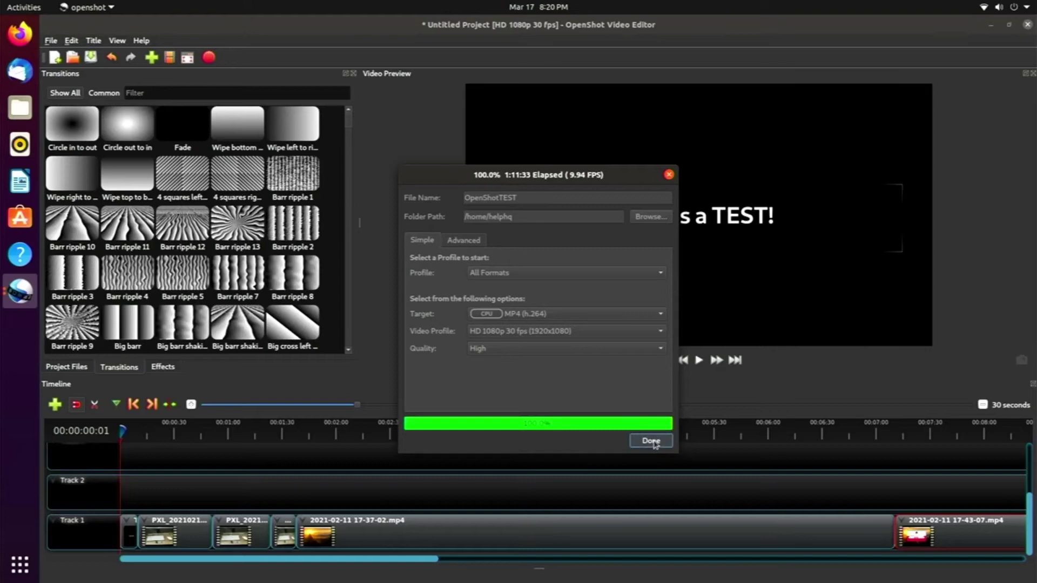
key("Return")
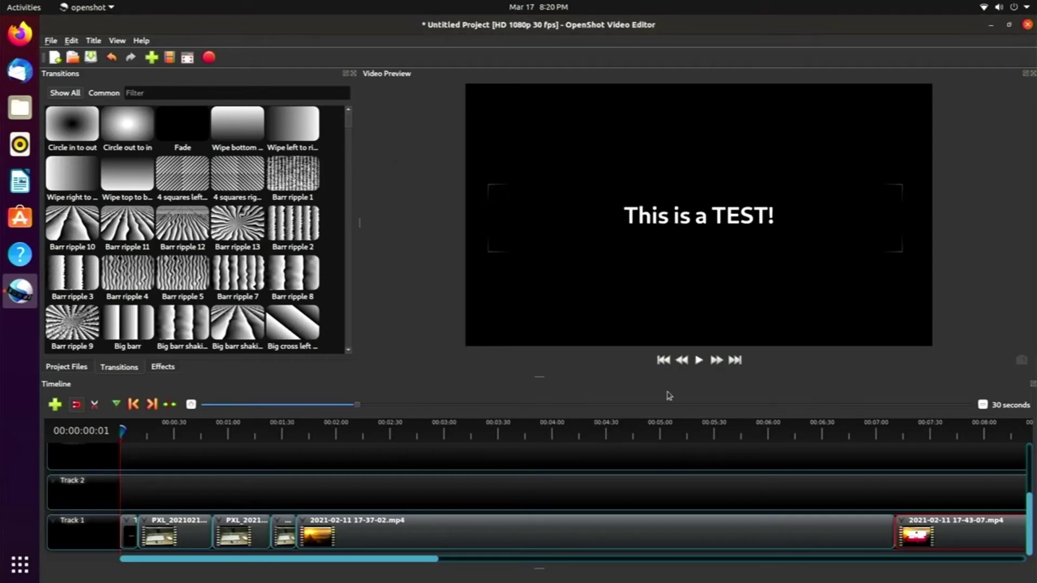
left_click(1027, 25)
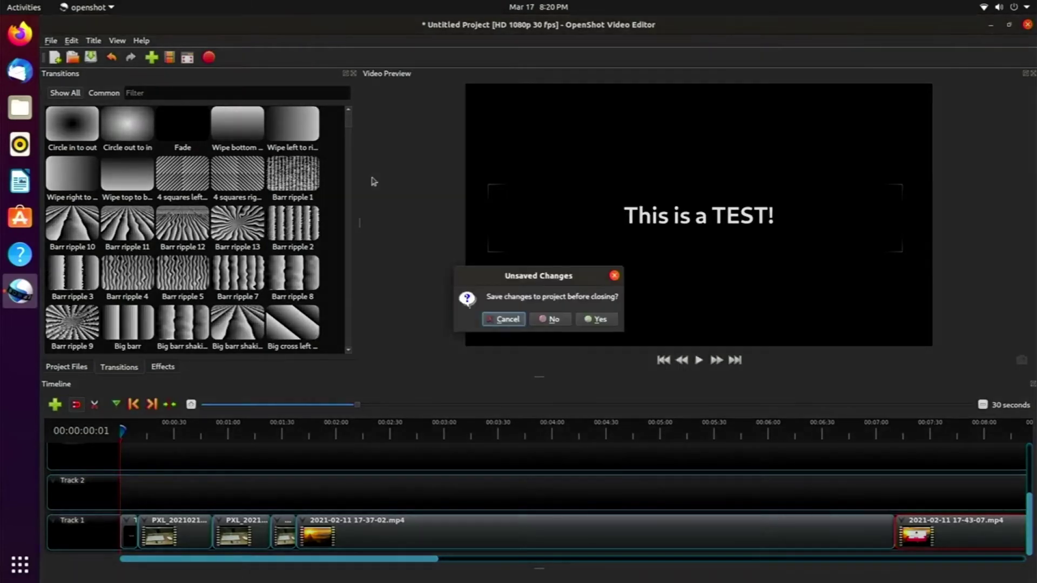
left_click(552, 319)
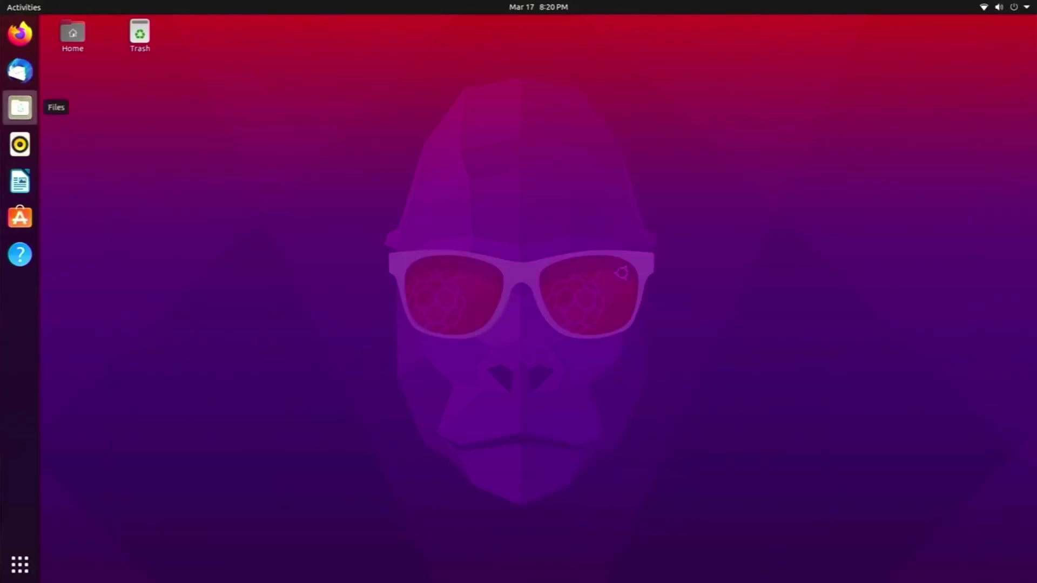
In the Home folder, choose Open With Other Application for OpenShotTEST.mp4
left_click(8, 109)
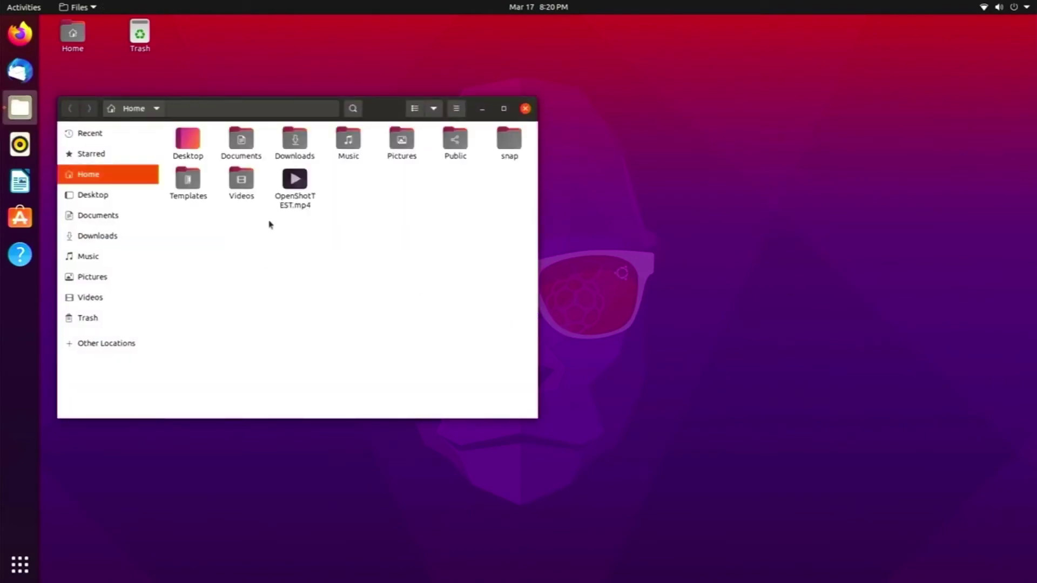
right_click(297, 204)
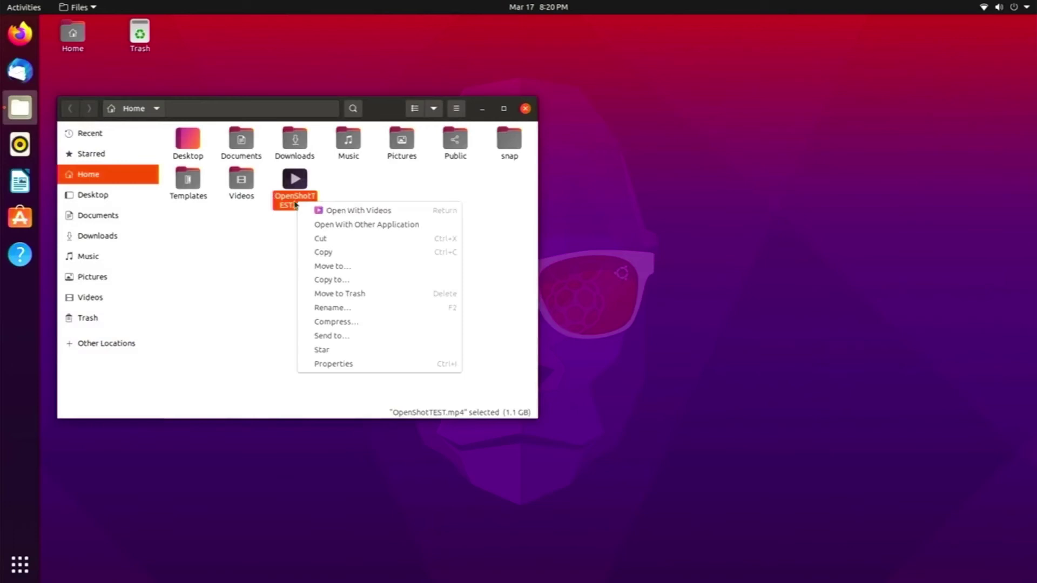
left_click(377, 224)
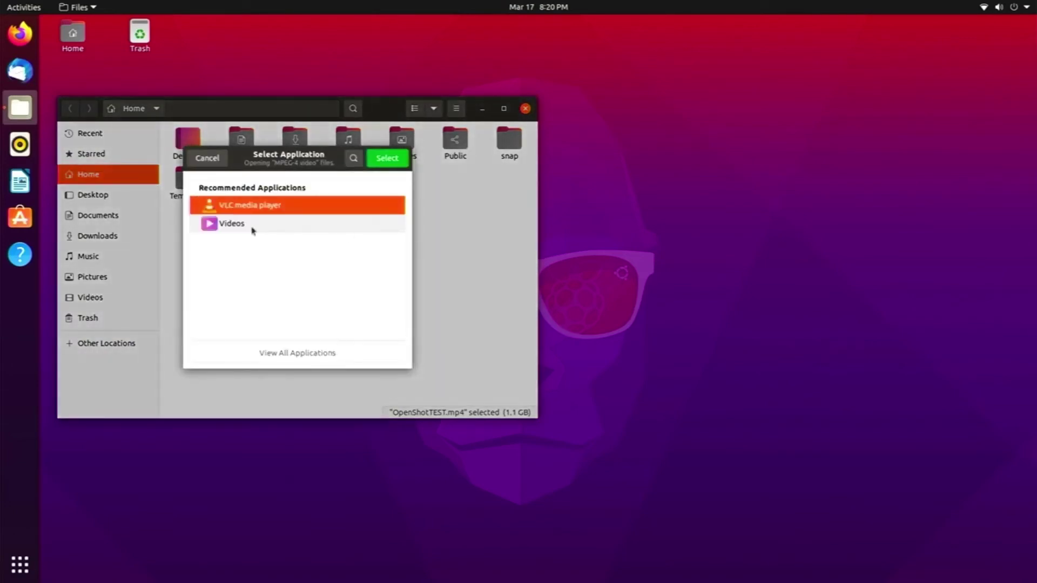
Play OpenShotTEST.mp4 in VLC and jump ahead to about 04:25
left_click(394, 162)
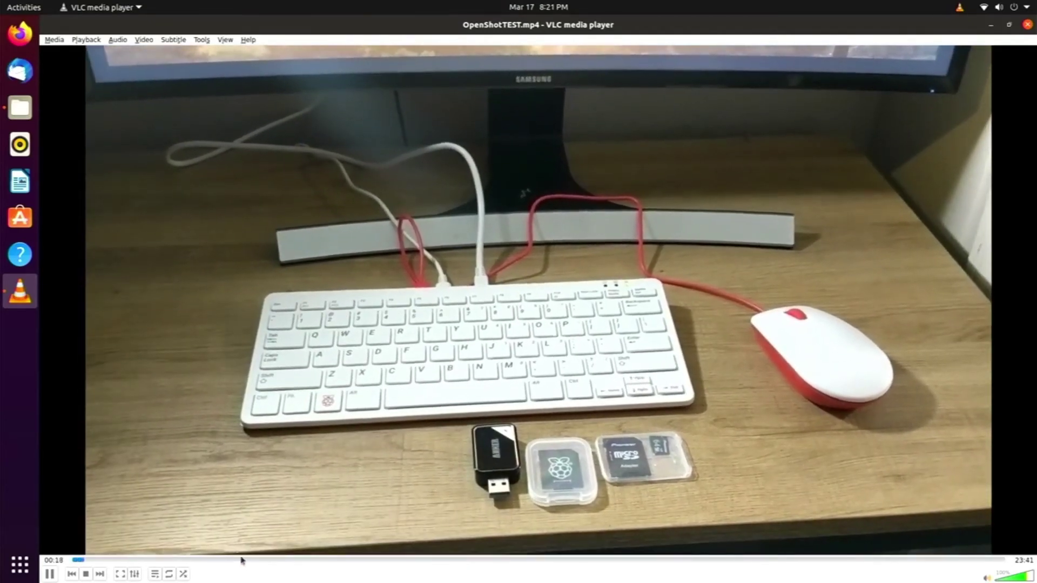
left_click(244, 560)
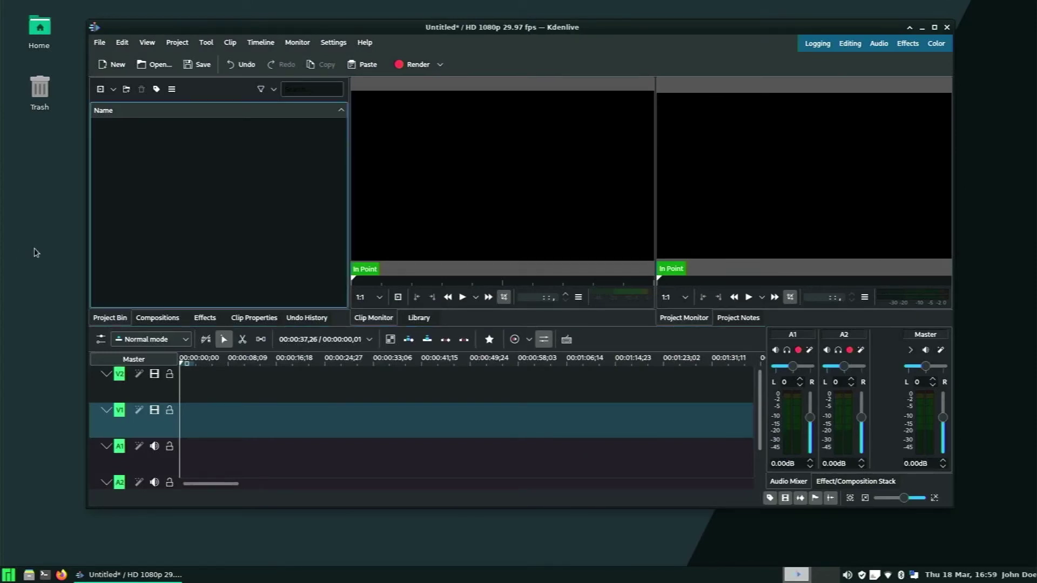
Add all clips from the Videos folder and switch the project to their 30 fps profile
left_click(178, 43)
left_click(198, 61)
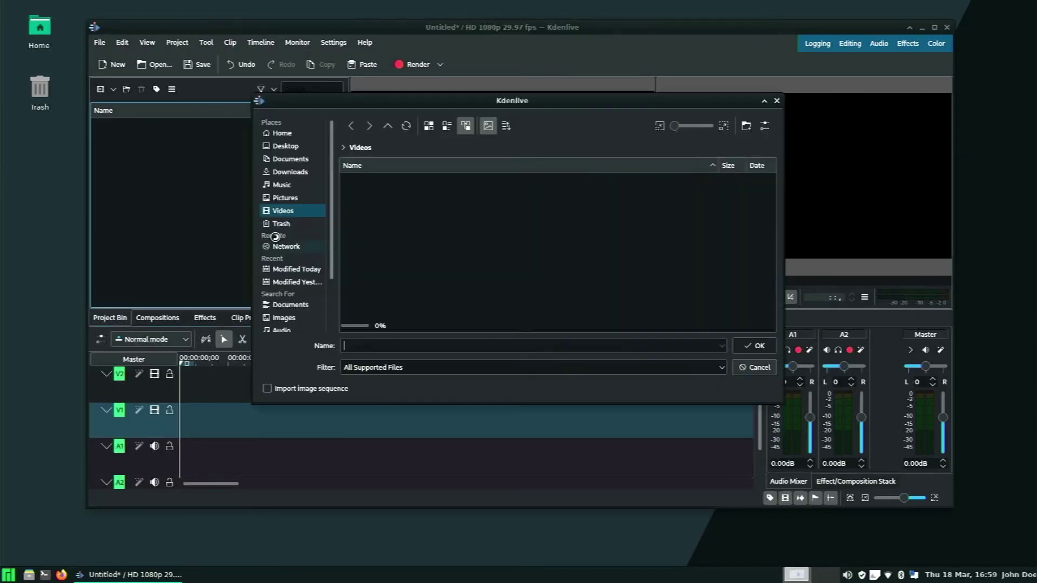
key("ctrl+a")
key("Return")
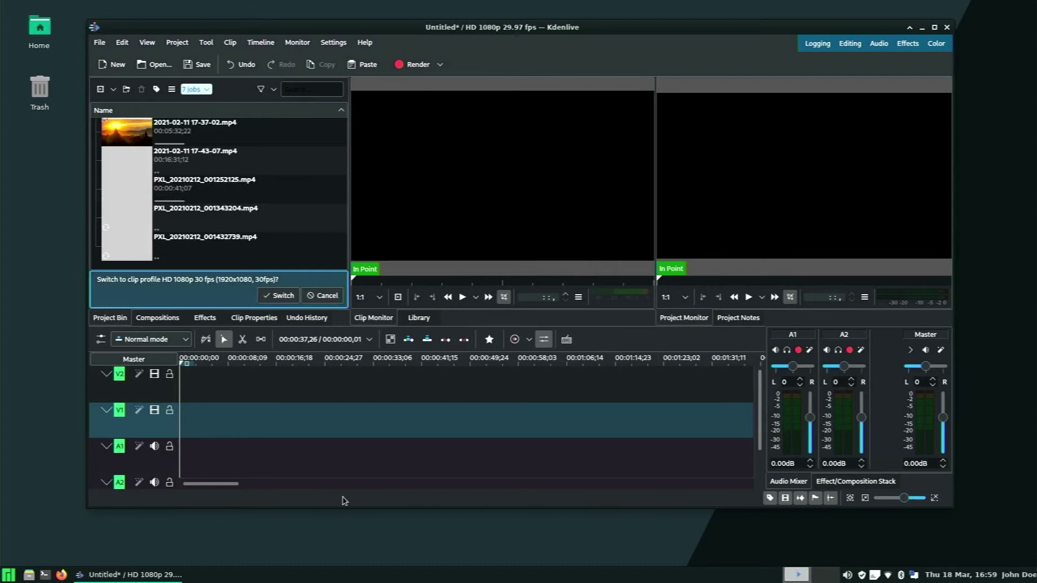
left_click(278, 295)
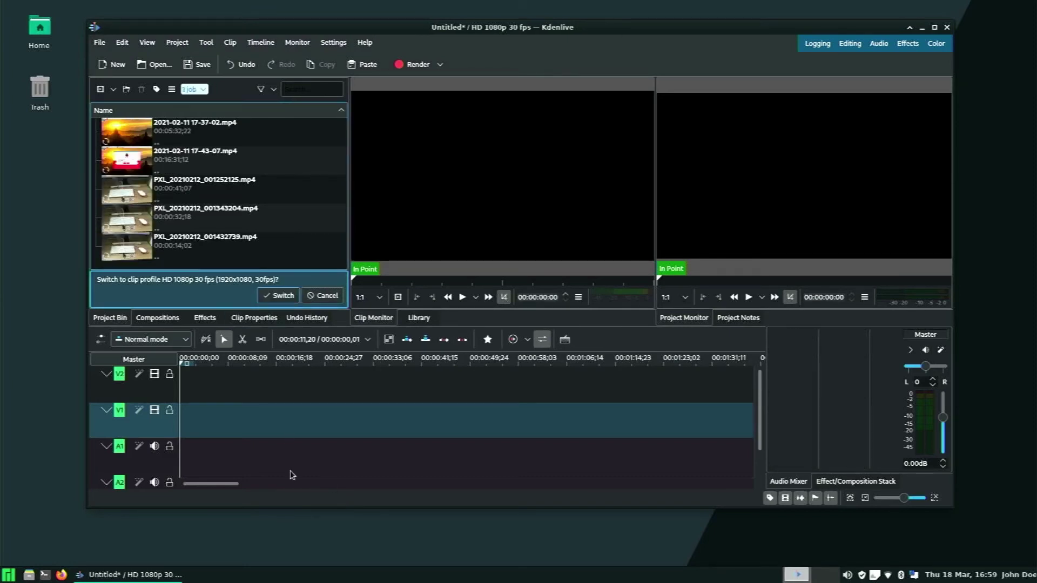
Create a title clip reading 'This is a test!' in blue at size 120
left_click(177, 42)
left_click(213, 102)
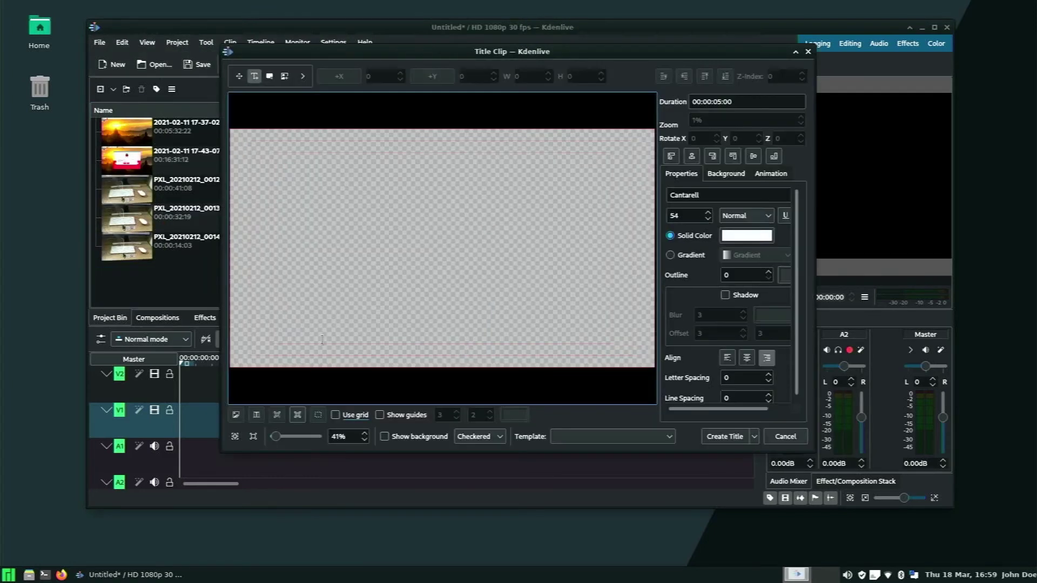
left_click(330, 239)
type("This is a test!")
double_click(685, 216)
type("120")
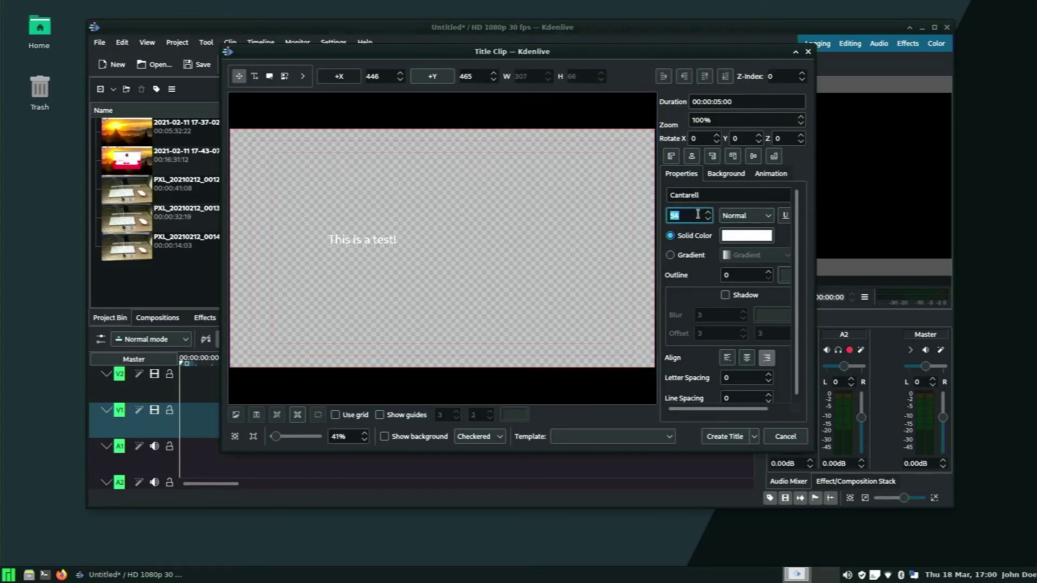
left_click(764, 237)
left_click(440, 162)
left_click(586, 358)
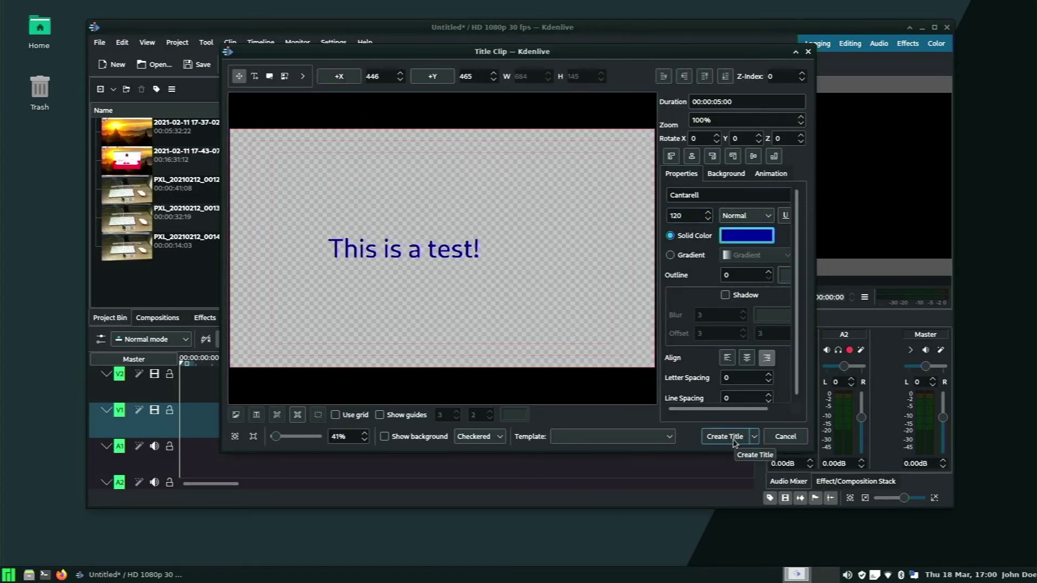
left_click(725, 436)
Put the title then three PXL clips on V1 and render ManjaroKdenliveTEST.mp4
left_click_drag(138, 275, 189, 419)
left_click(216, 242)
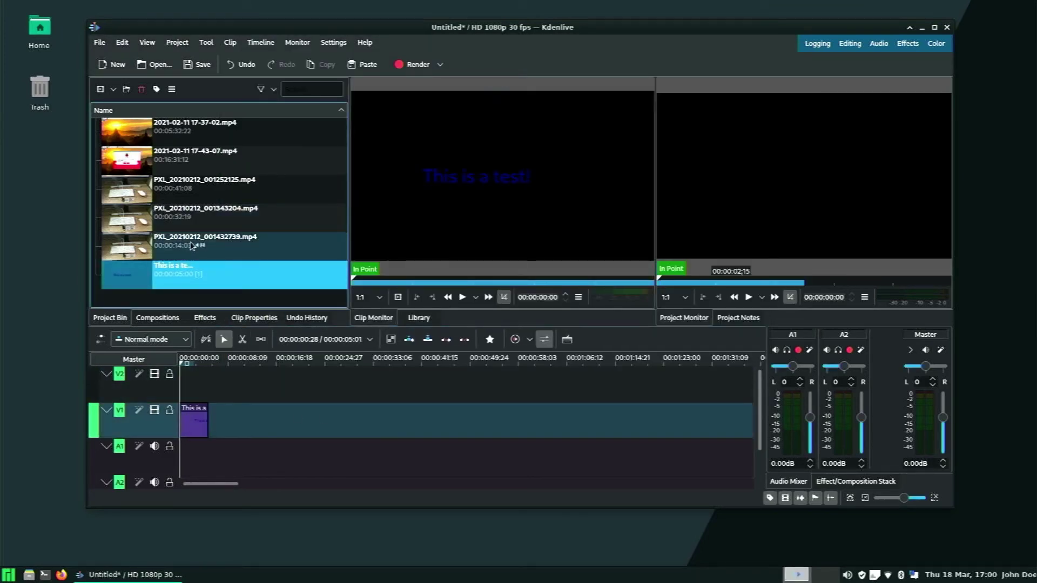
left_click_drag(219, 196, 237, 418)
left_click_drag(216, 216, 486, 419)
left_click_drag(216, 243, 610, 402)
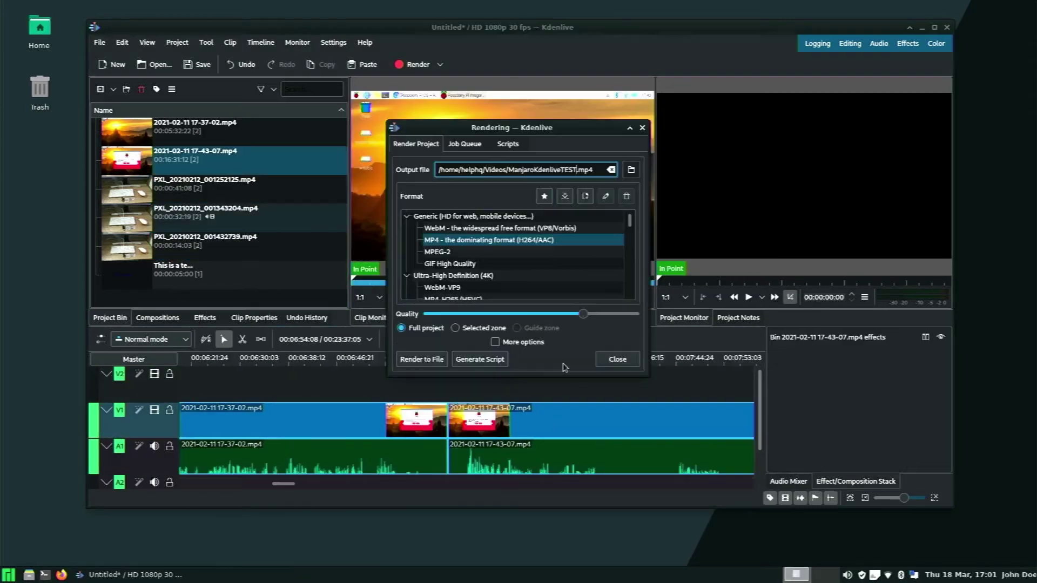
left_click(419, 359)
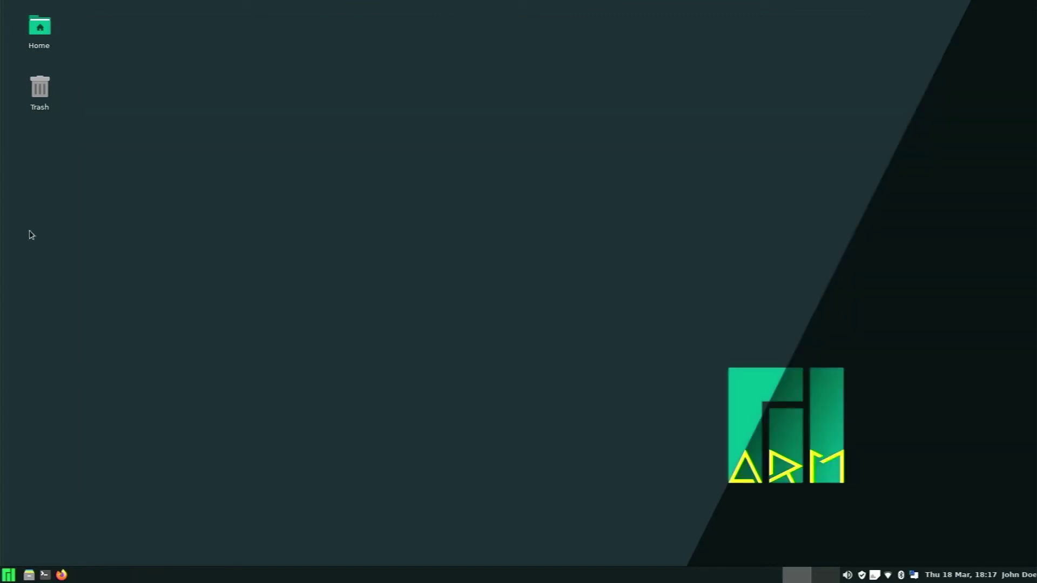
Play ManjaroKdenliveTEST.mp4 in VLC, skip through it, then close VLC and the file manager
double_click(39, 25)
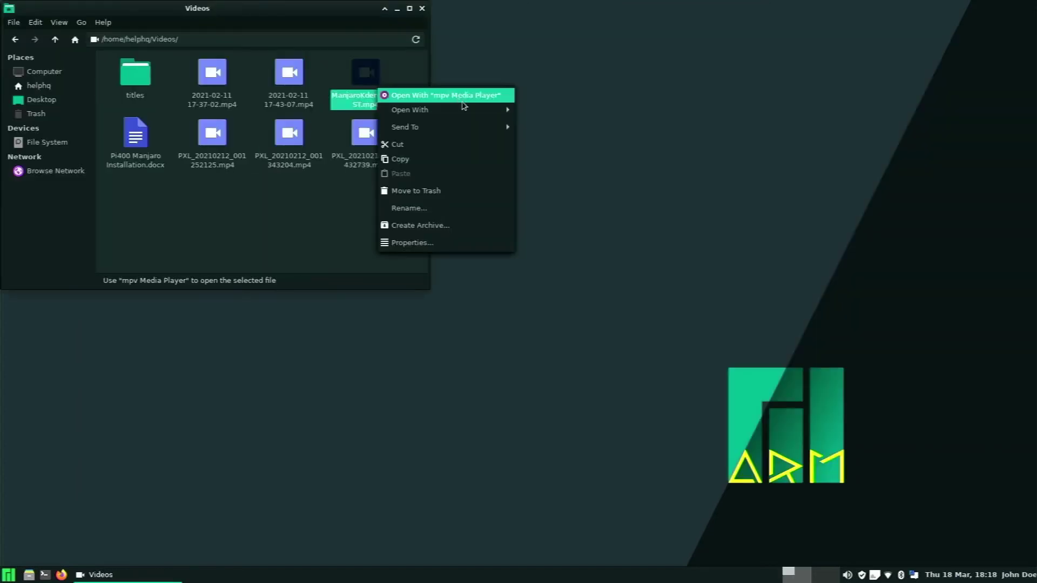
left_click(443, 95)
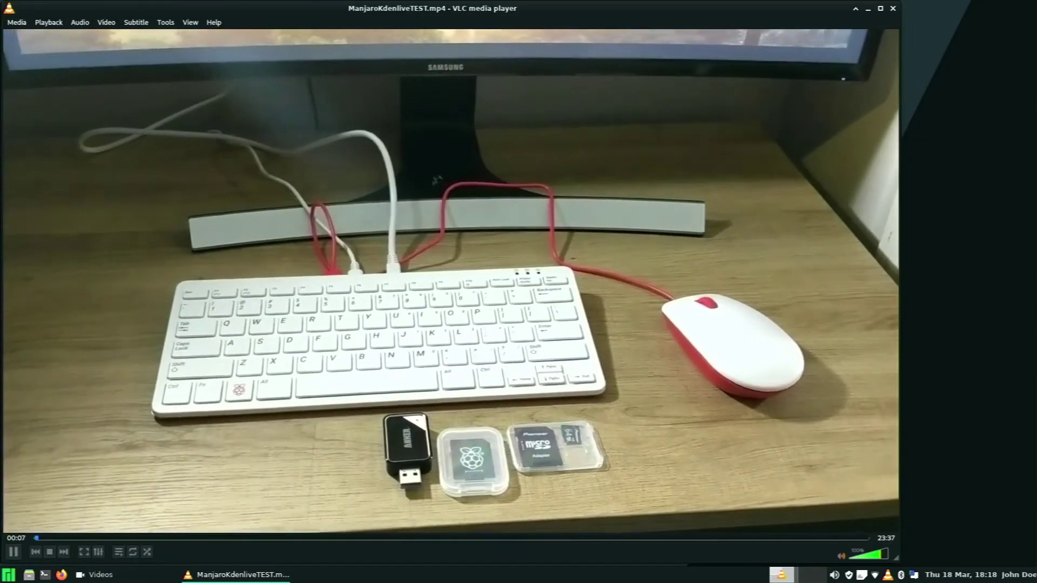
left_click(181, 538)
left_click(497, 538)
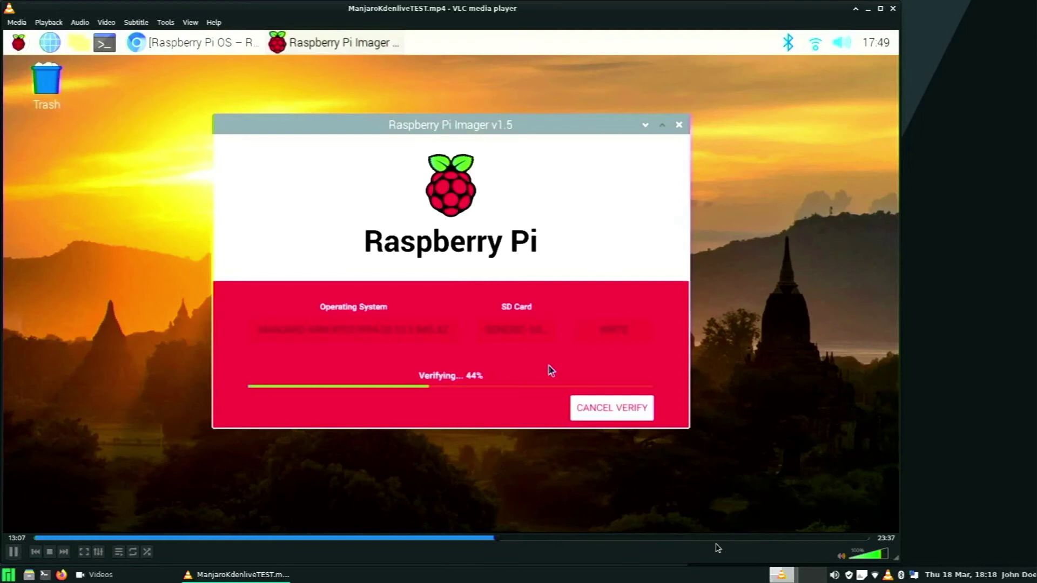
left_click(818, 538)
left_click(893, 8)
key("ctrl+q")
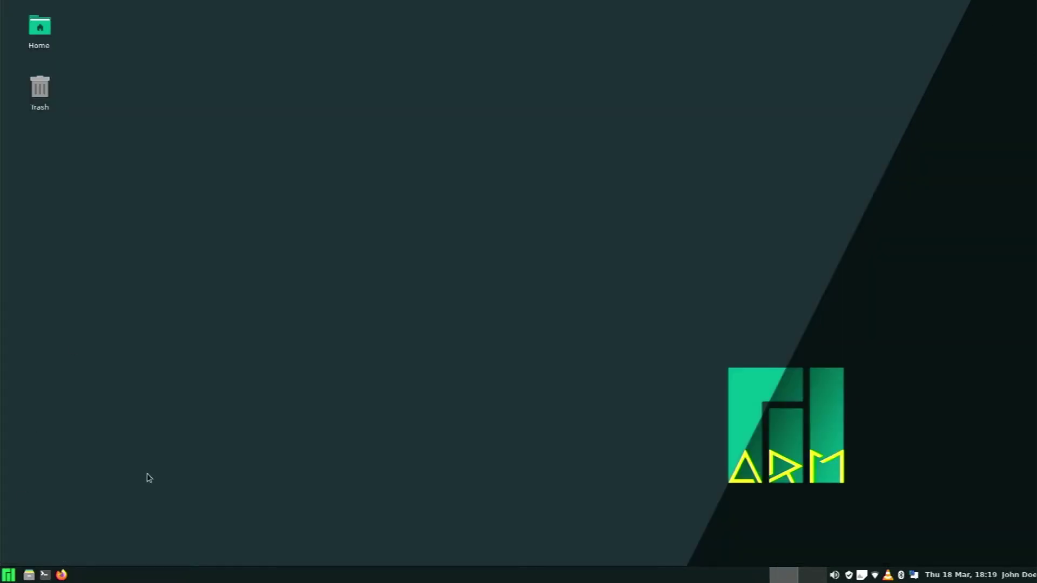
left_click(8, 574)
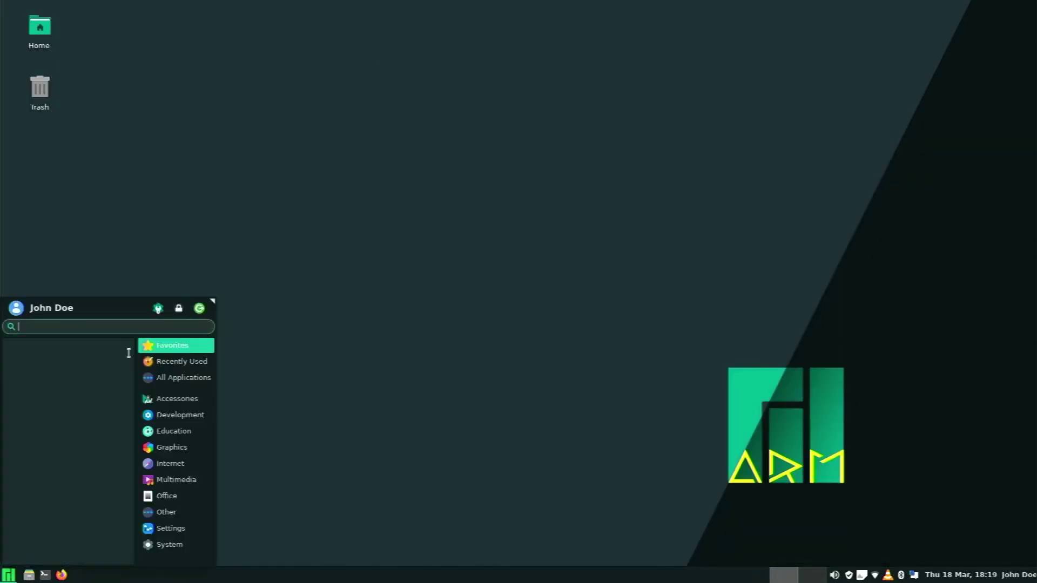
left_click(177, 478)
left_click(475, 193)
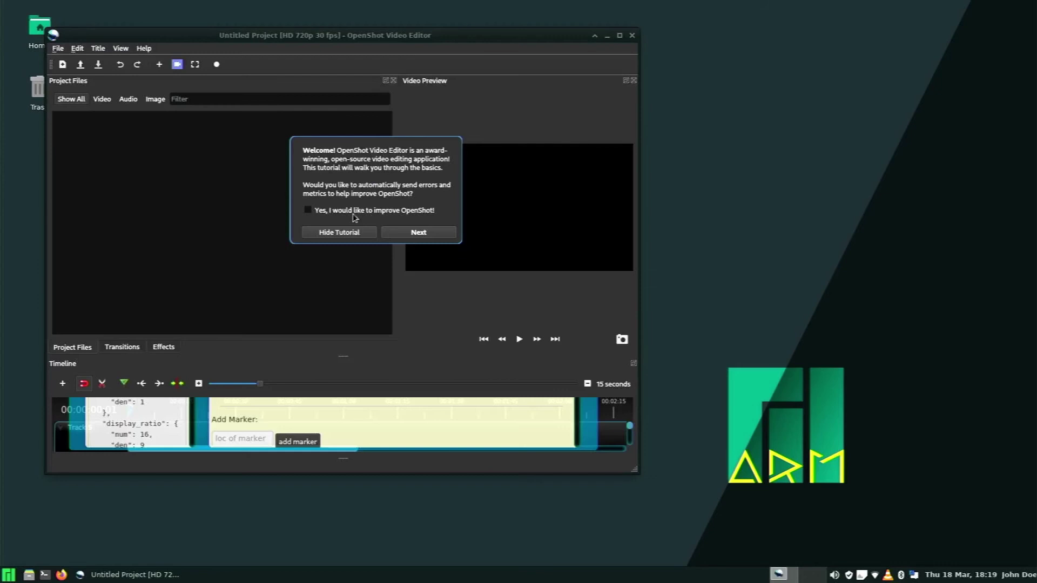
left_click(361, 236)
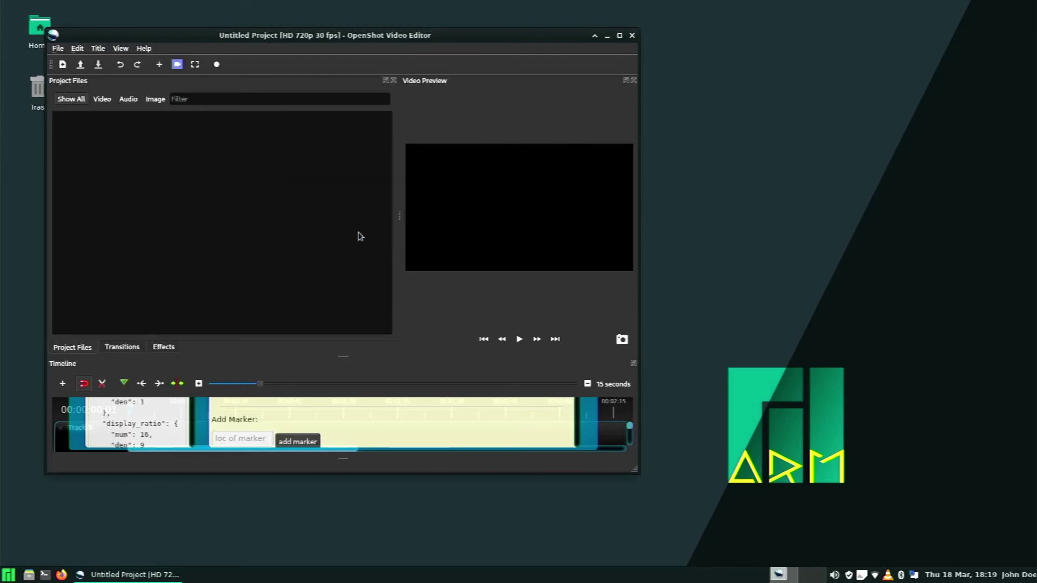
left_click_drag(378, 28, 486, 26)
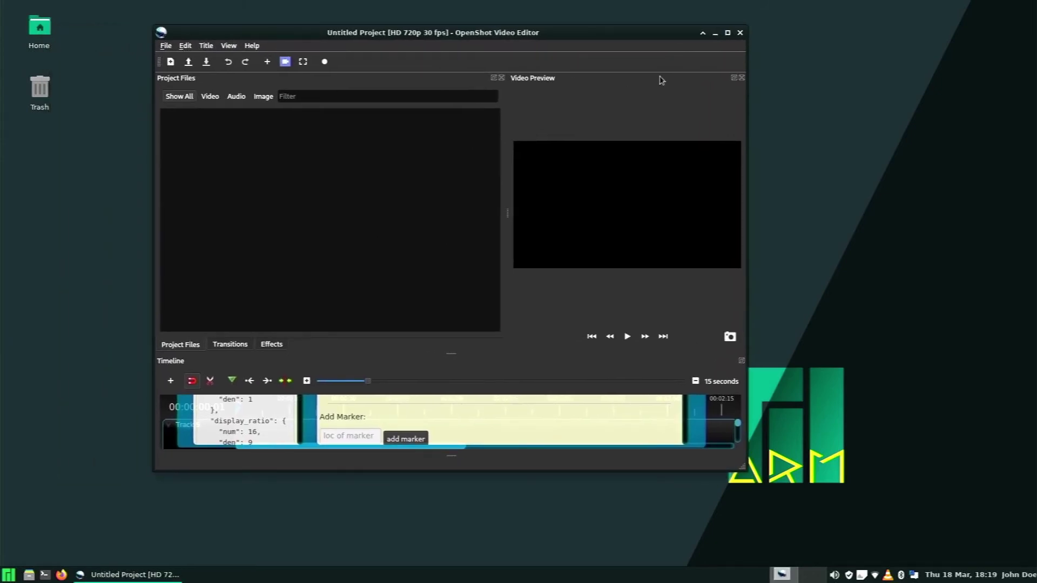
left_click(727, 33)
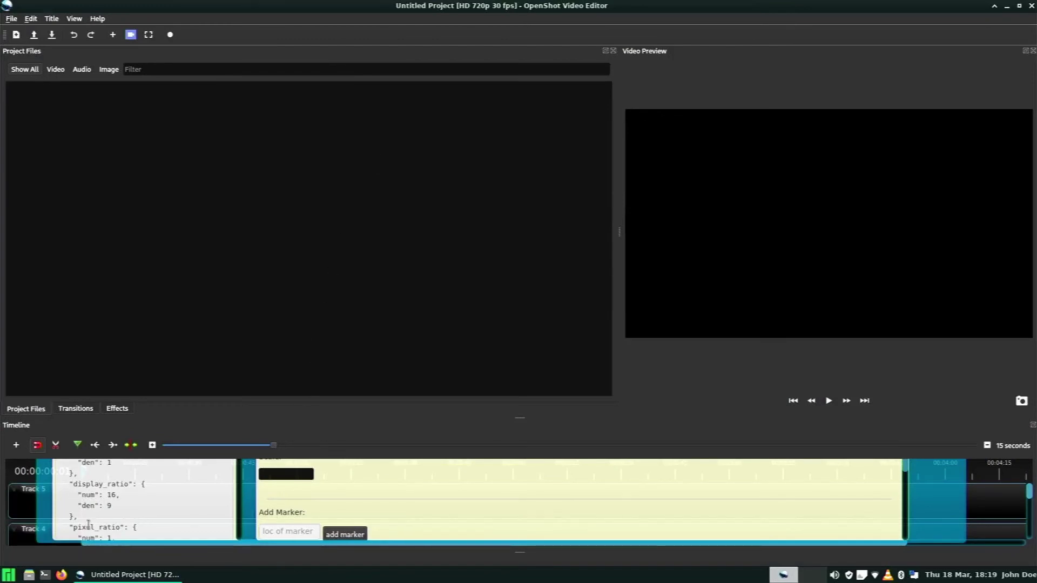
scroll(162, 502, "down", 3)
scroll(279, 513, "down", 2)
scroll(279, 513, "up", 3)
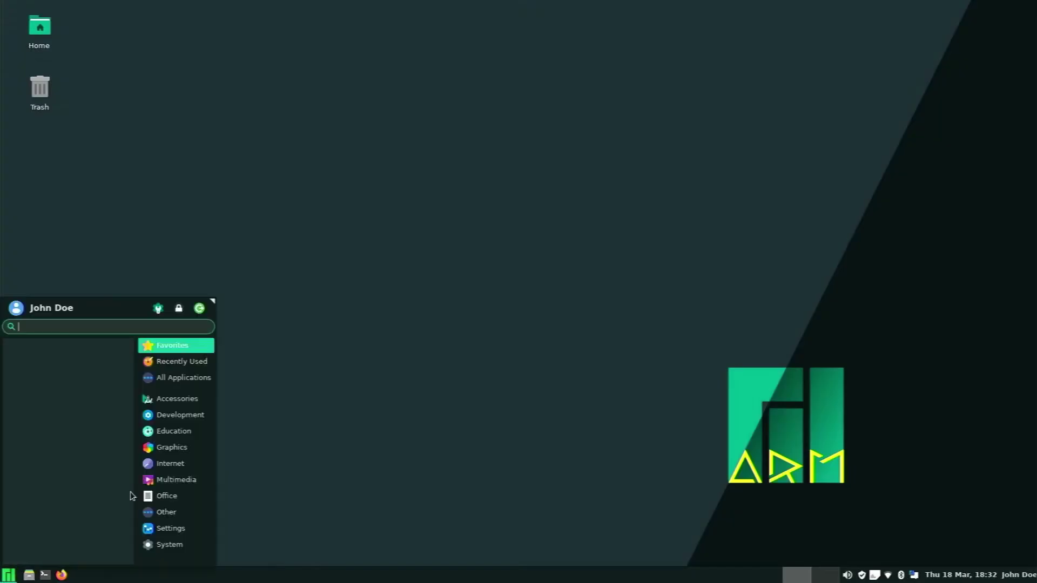
Launch Flowblade and import the five test videos, keeping the current project profile
left_click(176, 480)
left_click(73, 393)
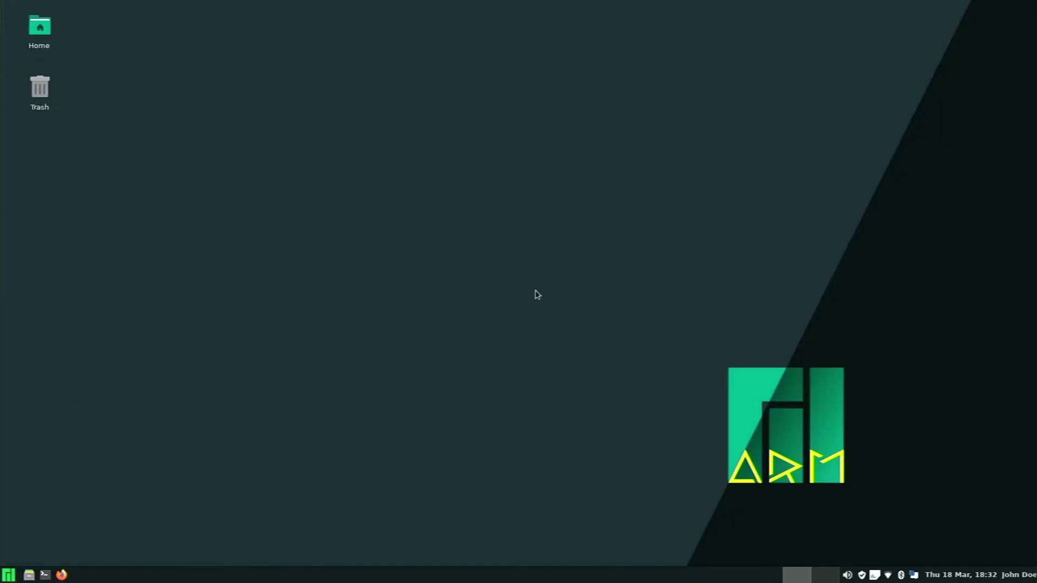
left_click(204, 67)
left_click(221, 81)
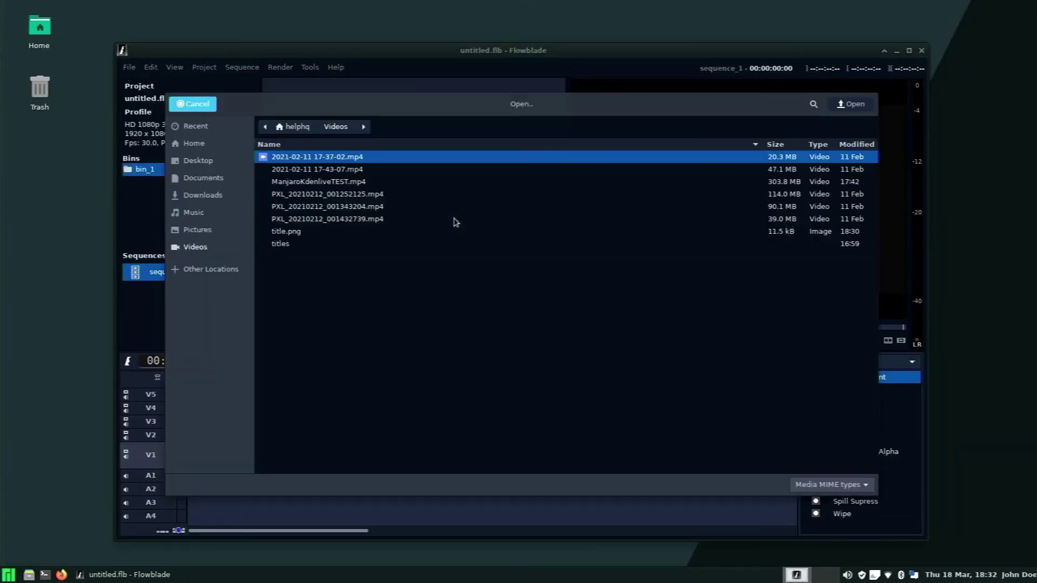
left_click(306, 169, "ctrl")
left_click(306, 194, "ctrl")
left_click(305, 206, "ctrl")
left_click(305, 219, "ctrl")
key("Return")
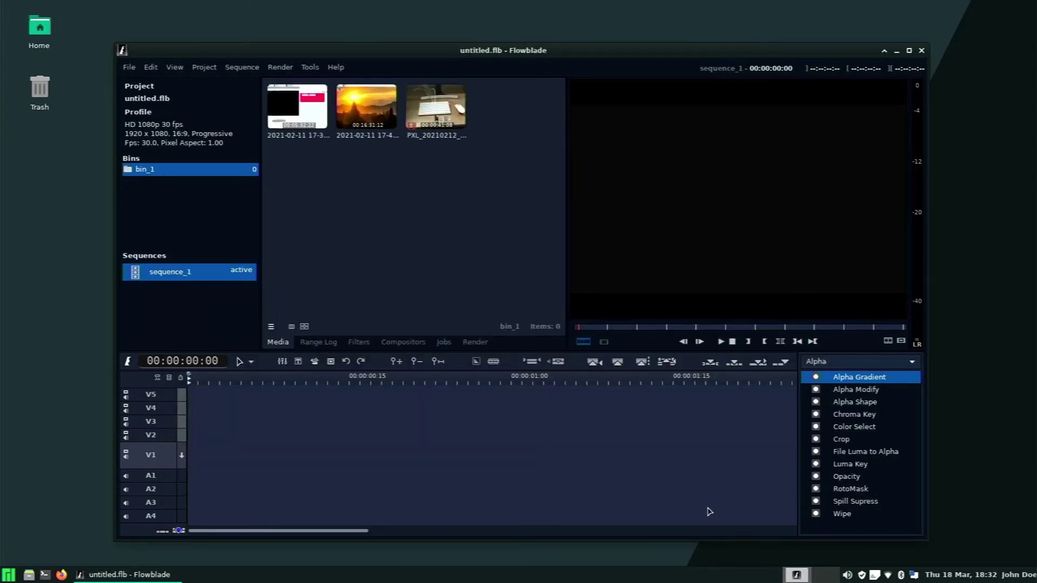
left_click(535, 448)
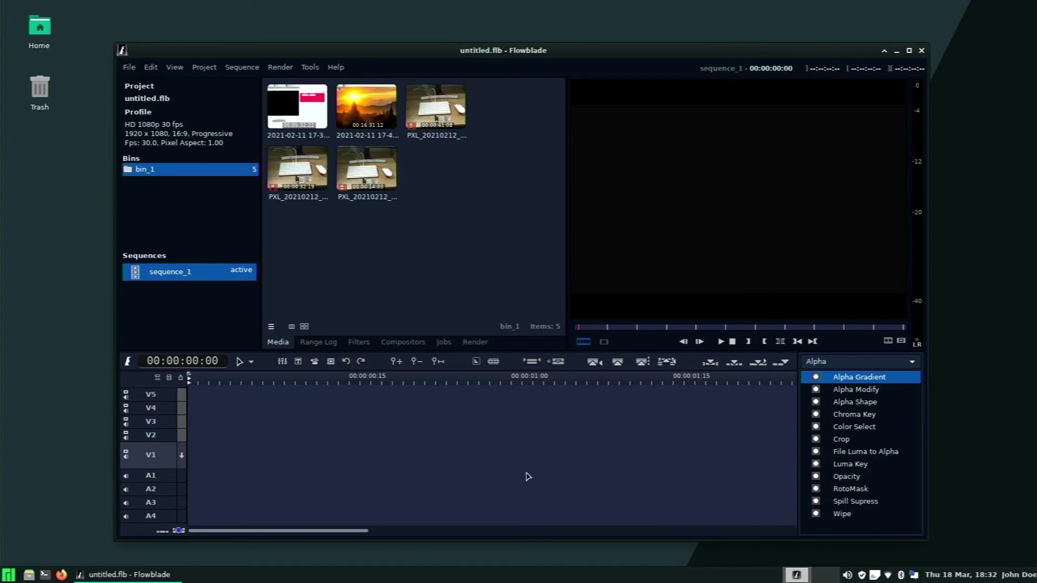
Build a centred, enlarged 'This is a TEST!' title and save it into the Videos folder
key("ctrl+t")
key("ctrl+a")
type("This i")
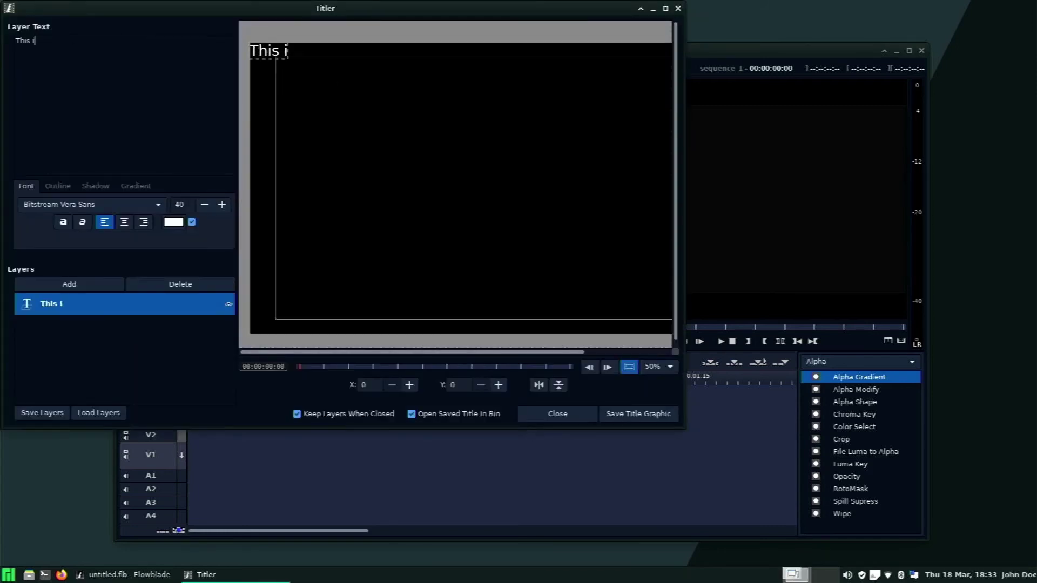
type("s a TEST!")
left_click(538, 384)
left_click(558, 384)
left_click(221, 204)
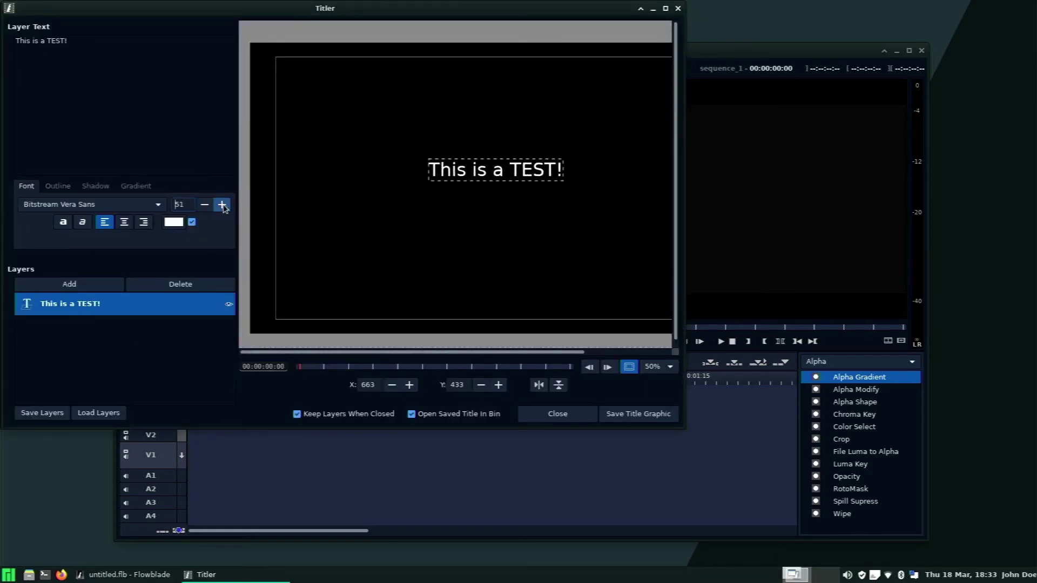
left_click(222, 204)
left_click(538, 384)
left_click(638, 413)
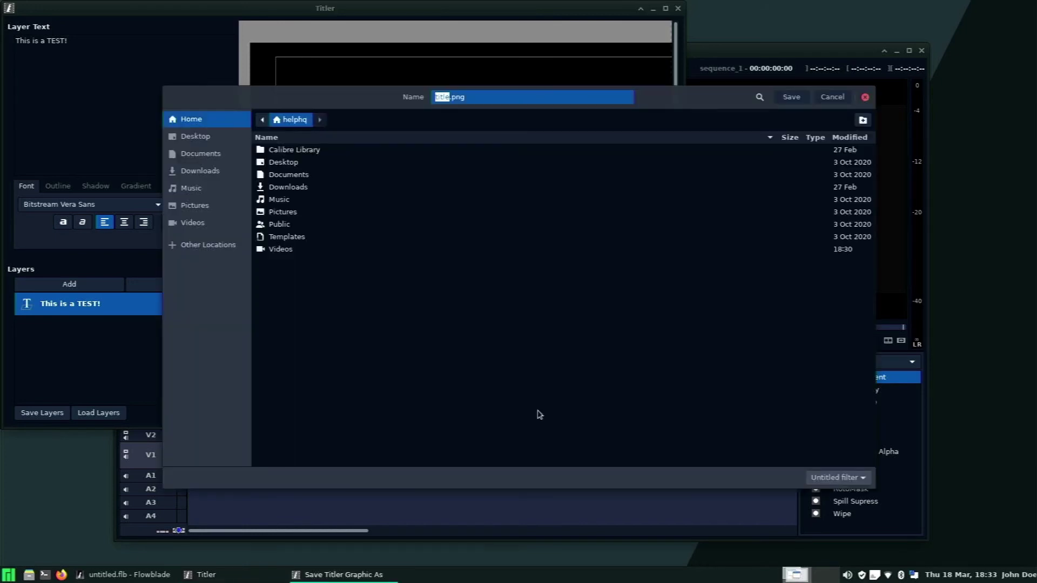
left_click(192, 223)
key("Right")
Save the title as title2.png and lay it, then the PXL and sunset clips, on V1
type("2")
key("Return")
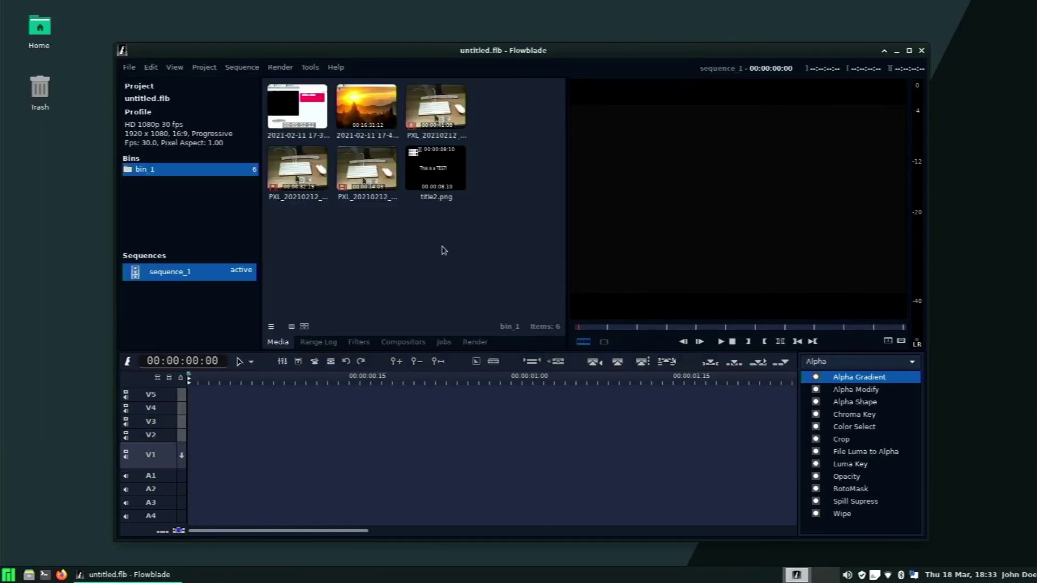
left_click_drag(434, 167, 195, 454)
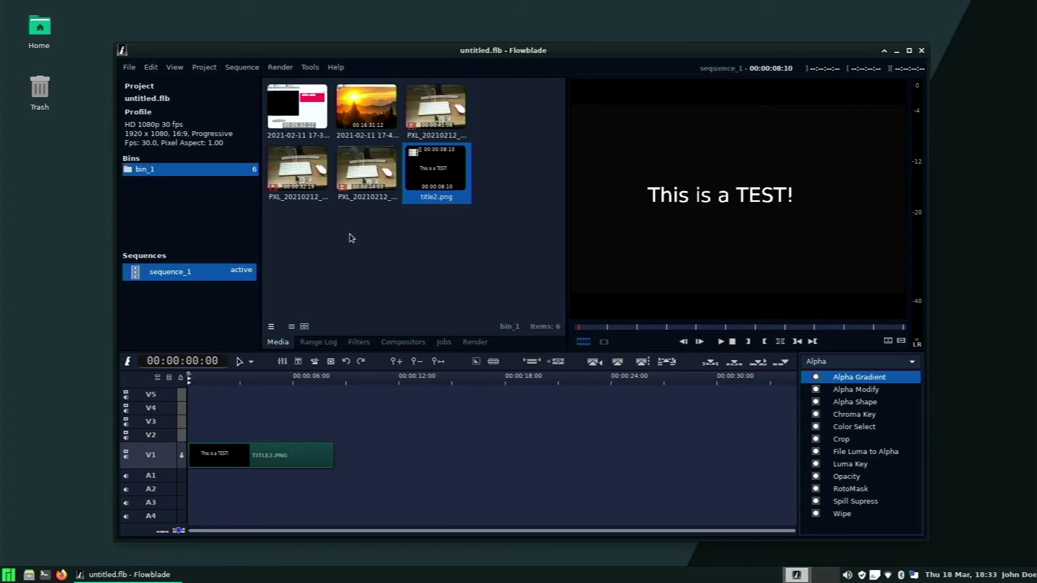
left_click_drag(437, 111, 533, 444)
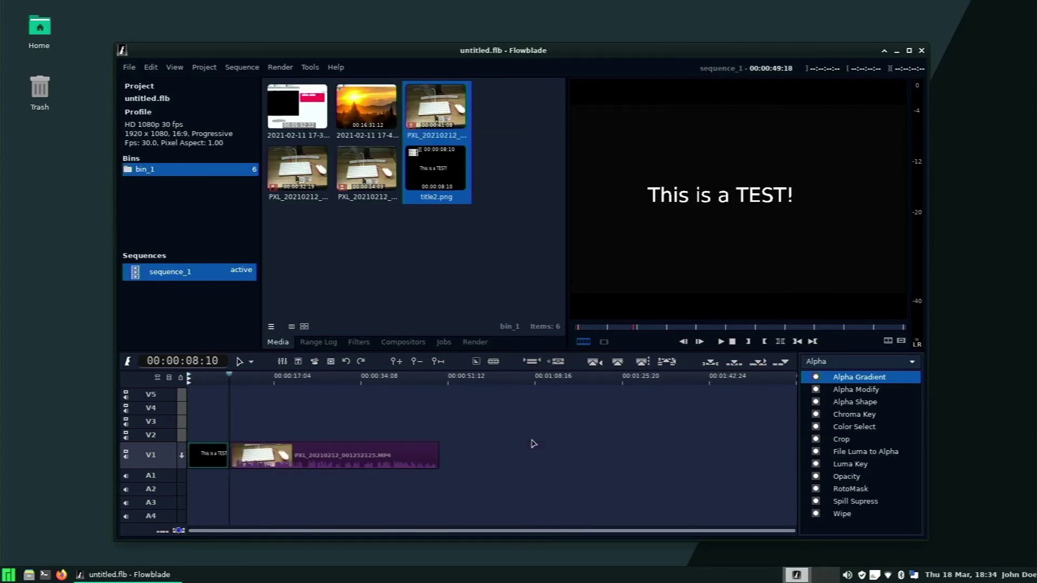
left_click_drag(298, 169, 441, 451)
left_click_drag(367, 169, 610, 452)
left_click_drag(366, 108, 682, 455)
left_click_drag(300, 111, 395, 452)
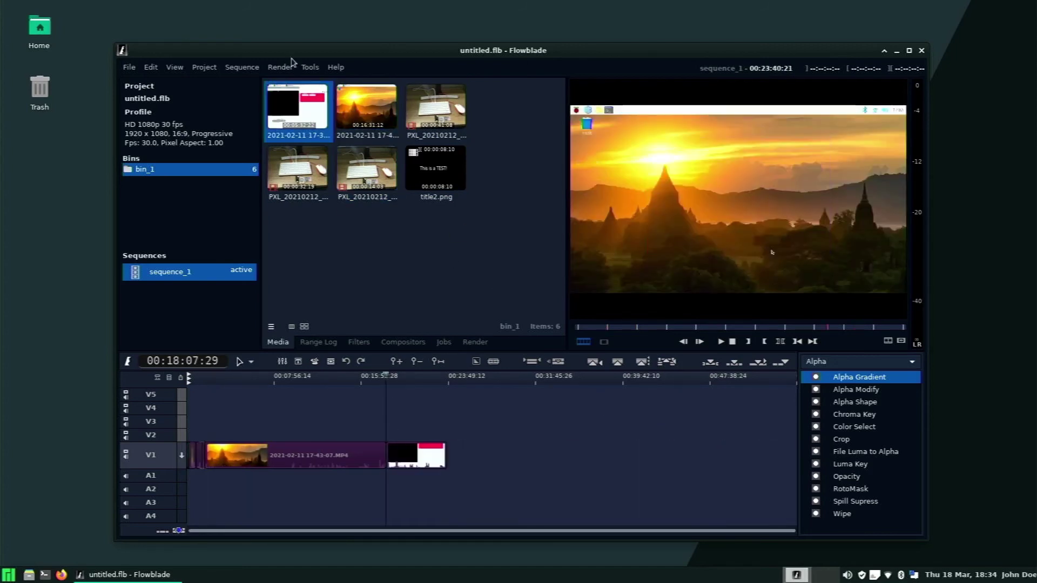
Render the timeline, overwriting the existing file, then quit Flowblade
left_click(280, 67)
left_click(302, 108)
left_click(581, 342)
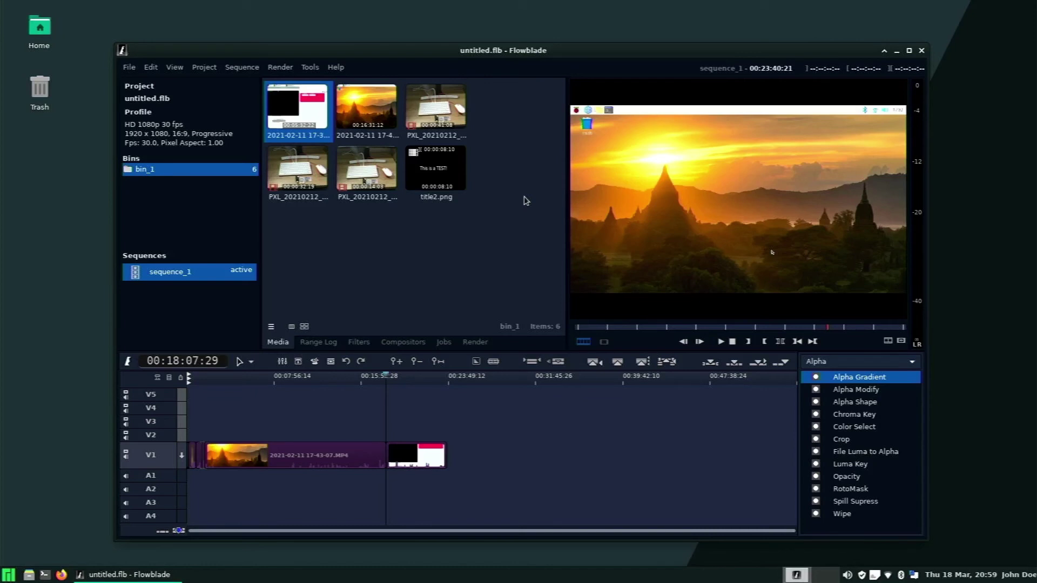
left_click(922, 52)
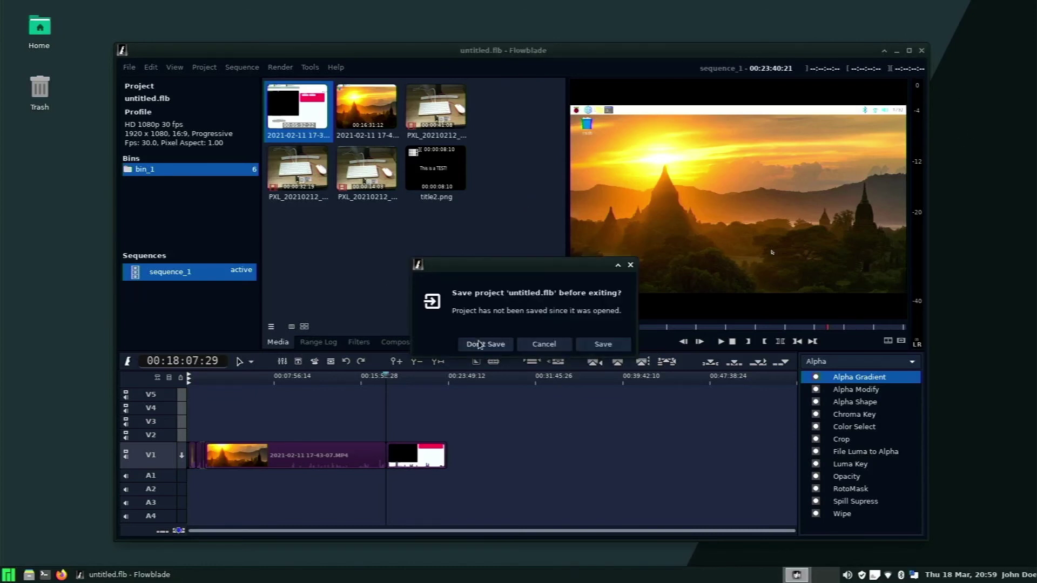
Quit without saving the project, then skip movie.mp4 in VLC to 07:56, 17:36 and 19:59
left_click(483, 342)
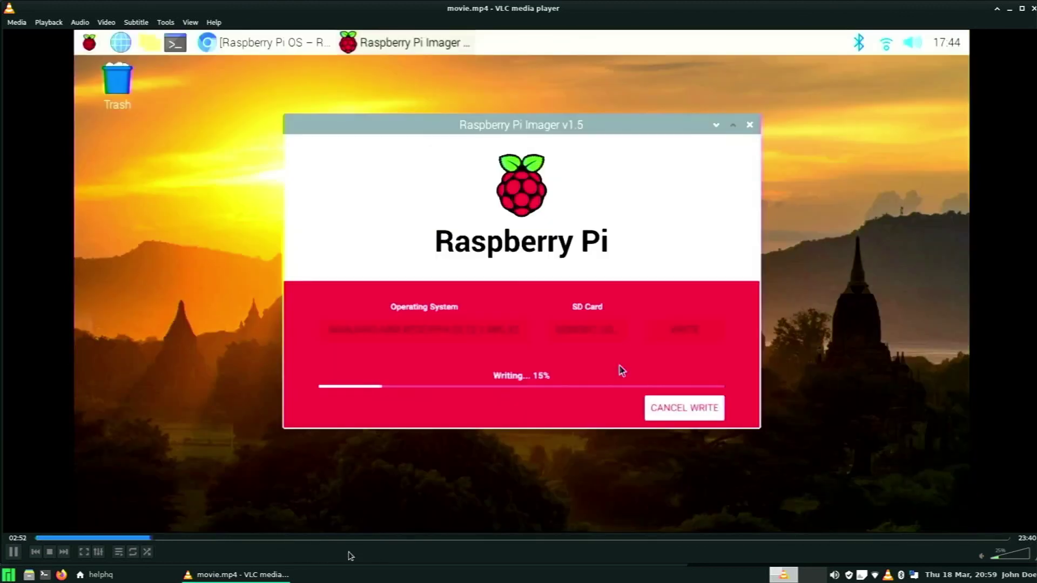
left_click(361, 538)
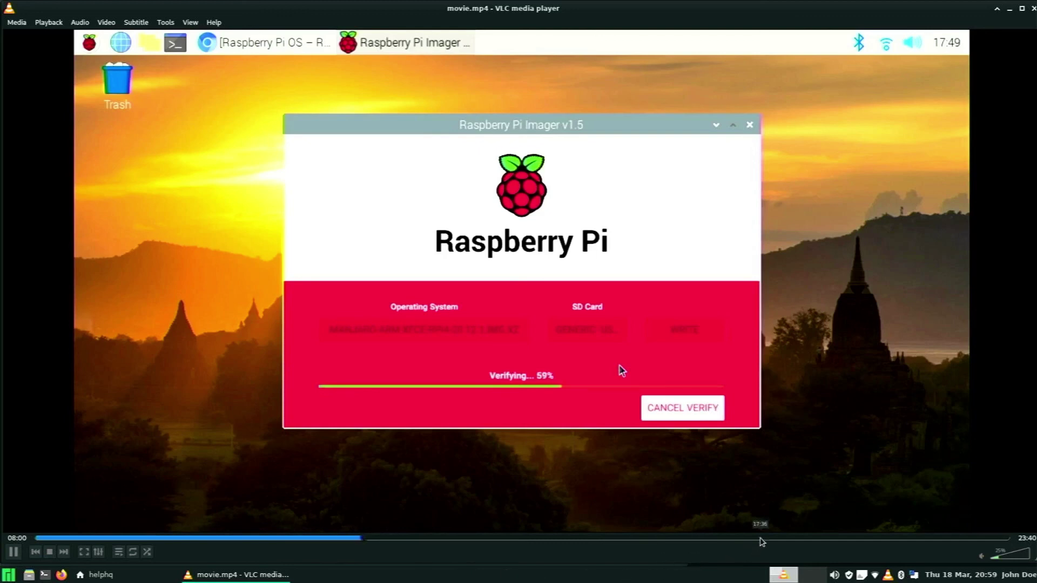
left_click(761, 539)
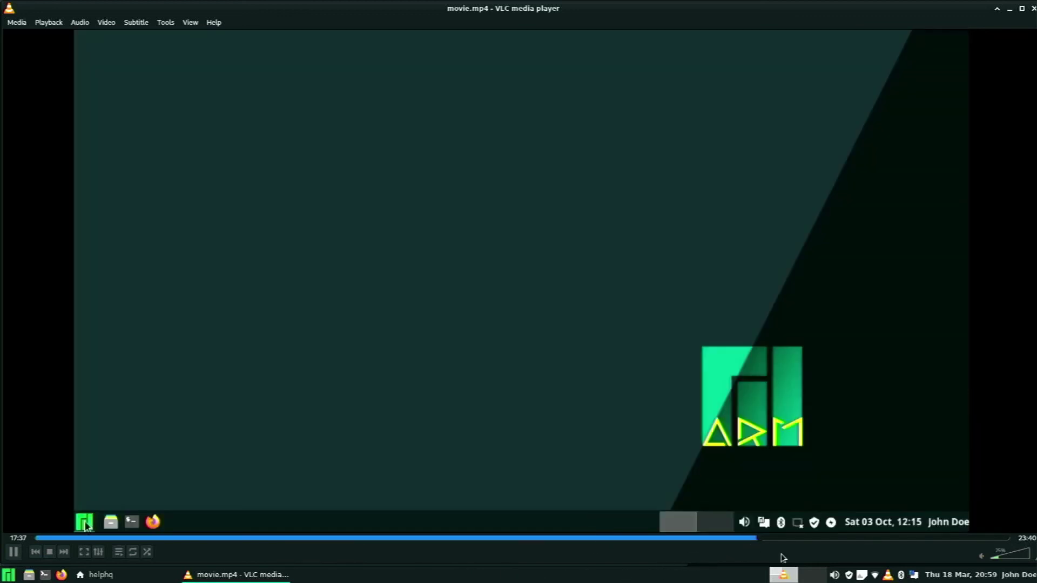
left_click(860, 541)
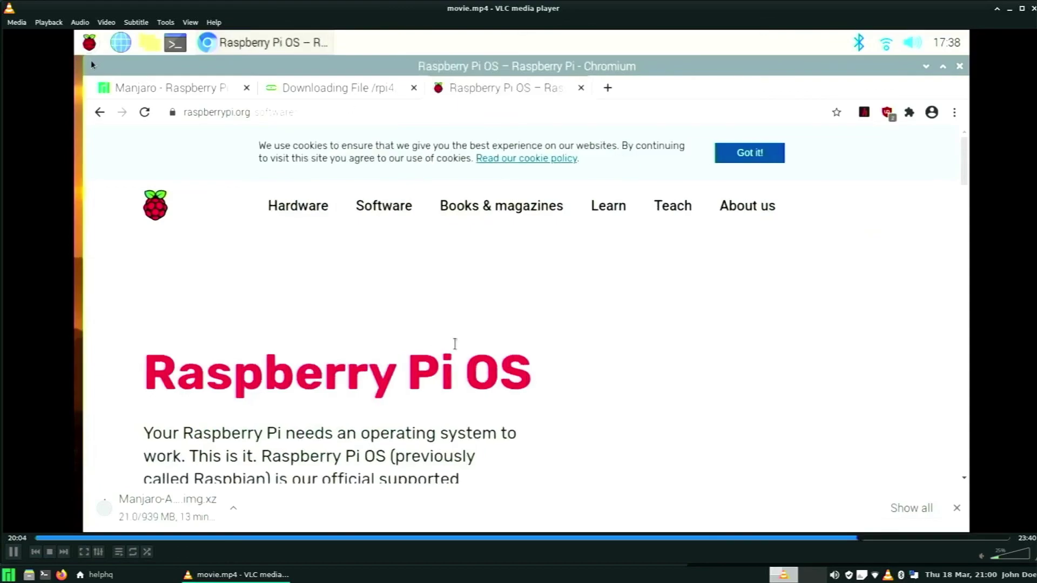
Quit VLC and close the home folder window
key("ctrl+q")
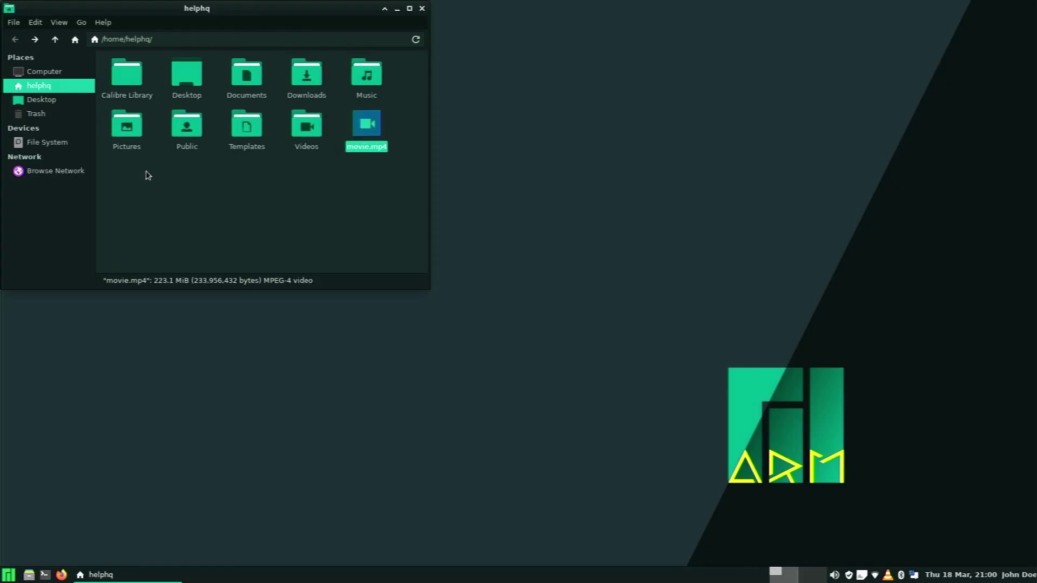
left_click(422, 9)
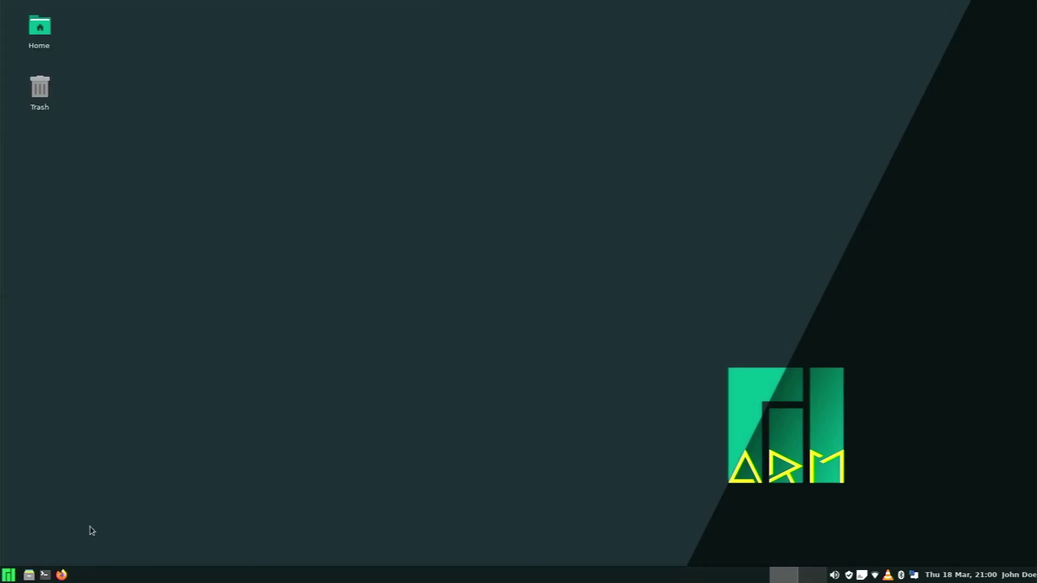